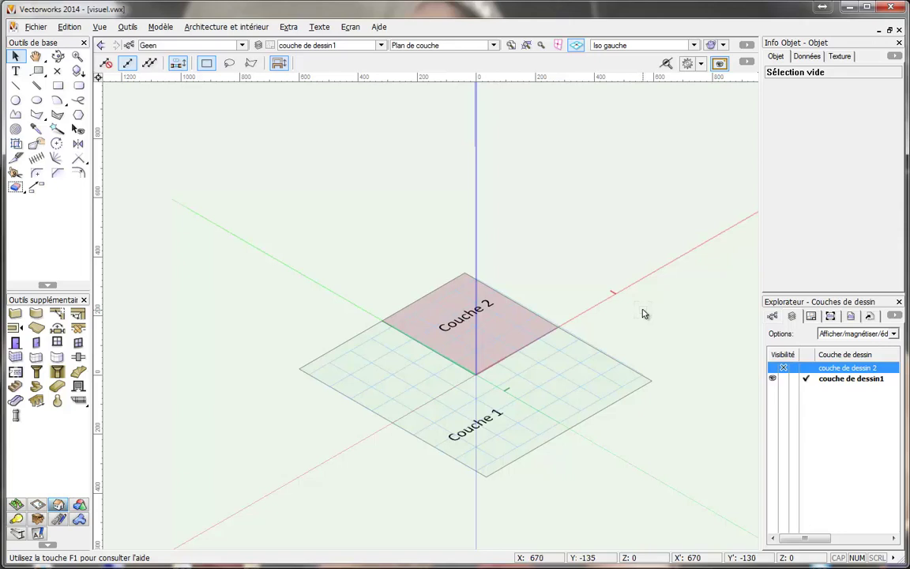
- Make the drawing layer couche de dessin 2 visible and orbit the model to view the stacked layers at another angle
{"action": "left_click", "coordinate": [775, 368]}
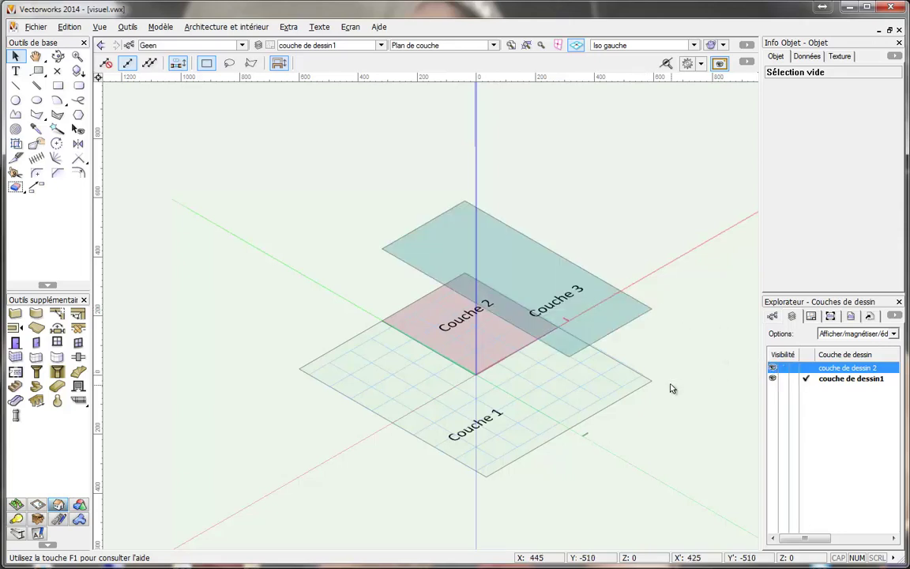
{"action": "key", "text": "c"}
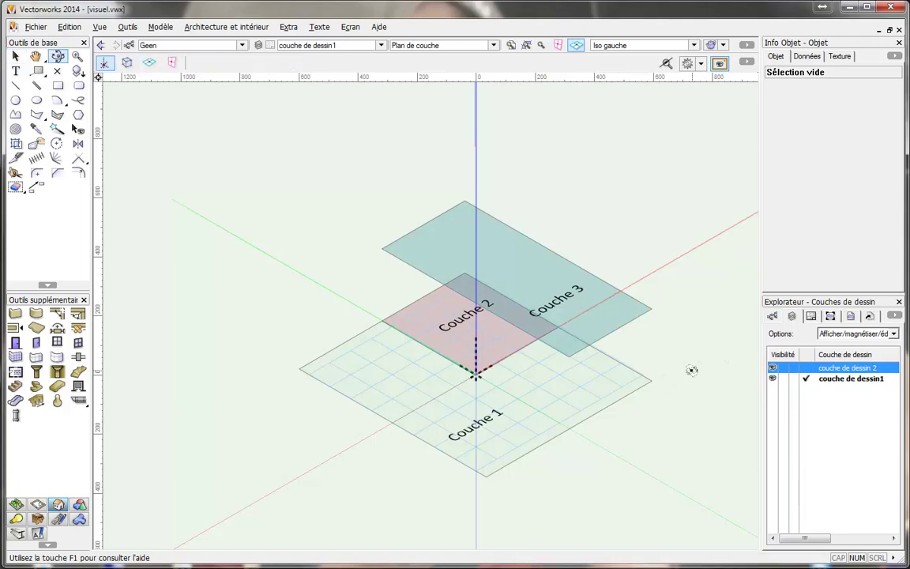
{"action": "left_click_drag", "start_coordinate": [691, 370], "coordinate": [703, 396]}
{"action": "key", "text": "x"}
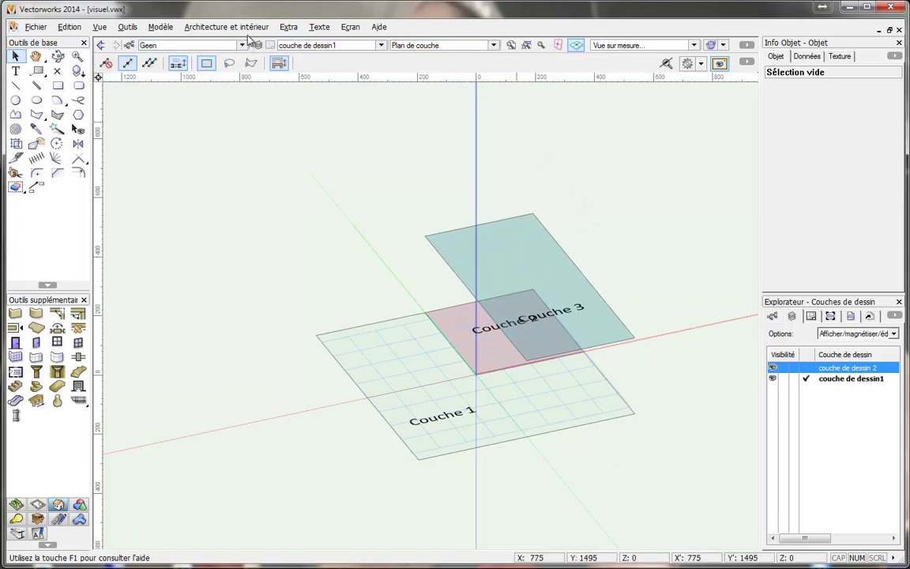
- Switch to the open document départ.vwx and open the Organisation settings for its drawing layers
{"action": "left_click", "coordinate": [288, 27]}
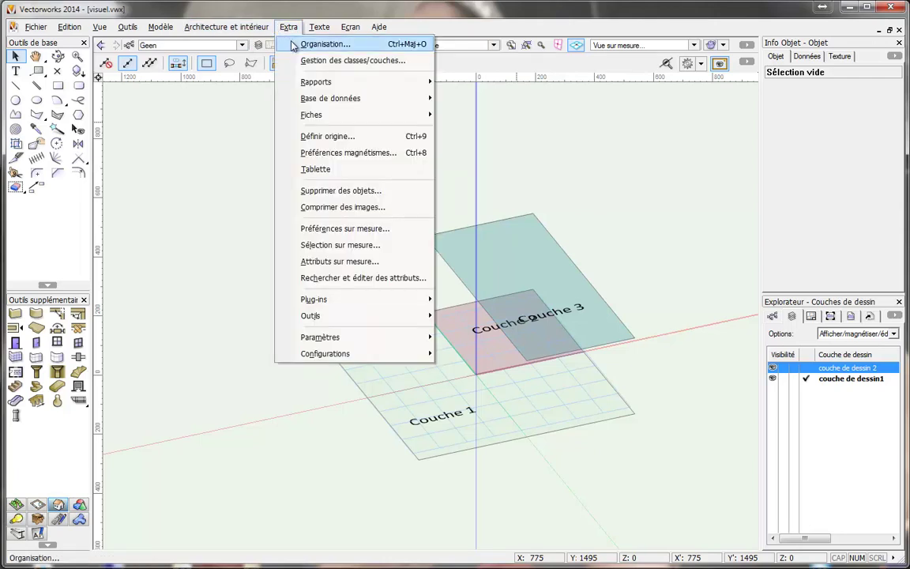
{"action": "left_click", "coordinate": [207, 95]}
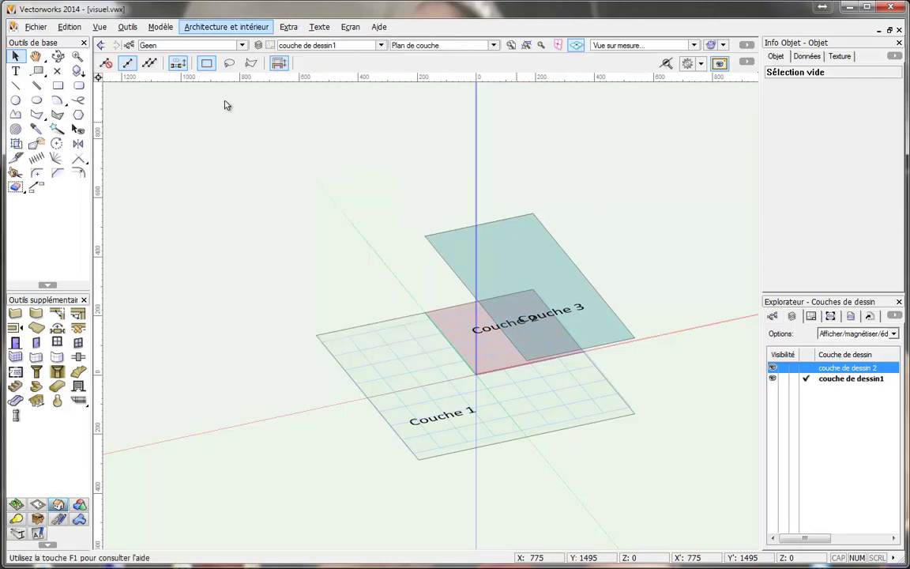
{"action": "left_click", "coordinate": [350, 26]}
{"action": "left_click", "coordinate": [381, 124]}
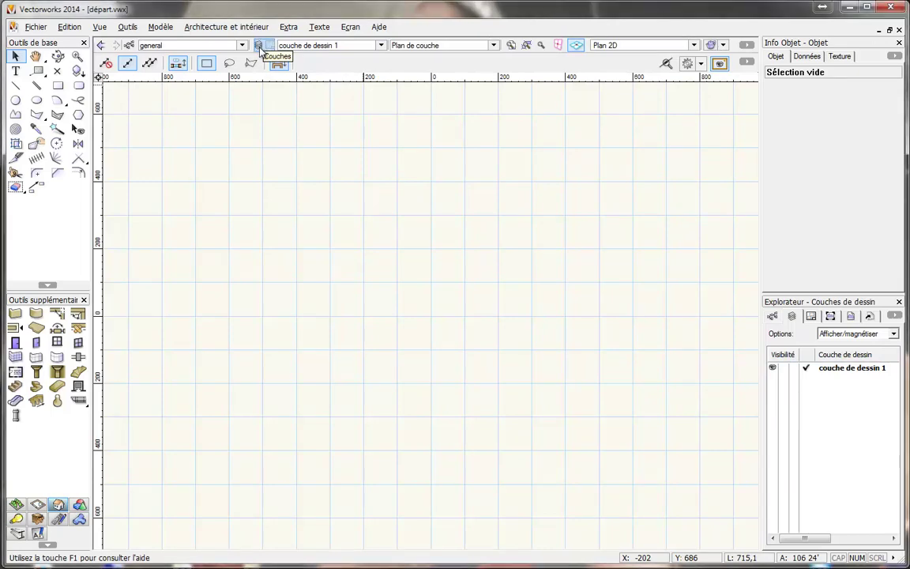
{"action": "key", "text": "ctrl+shift+o"}
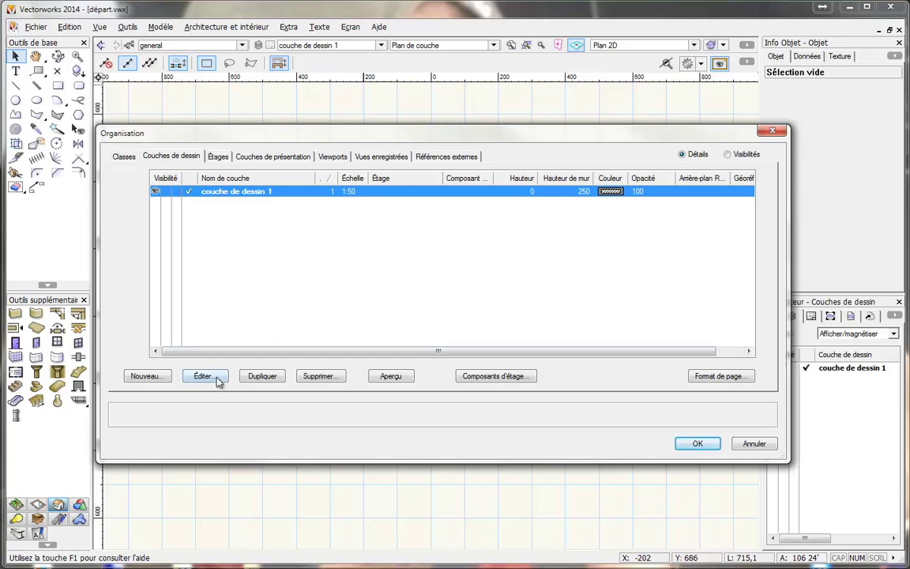
{"action": "left_click", "coordinate": [284, 203]}
{"action": "left_click", "coordinate": [286, 193]}
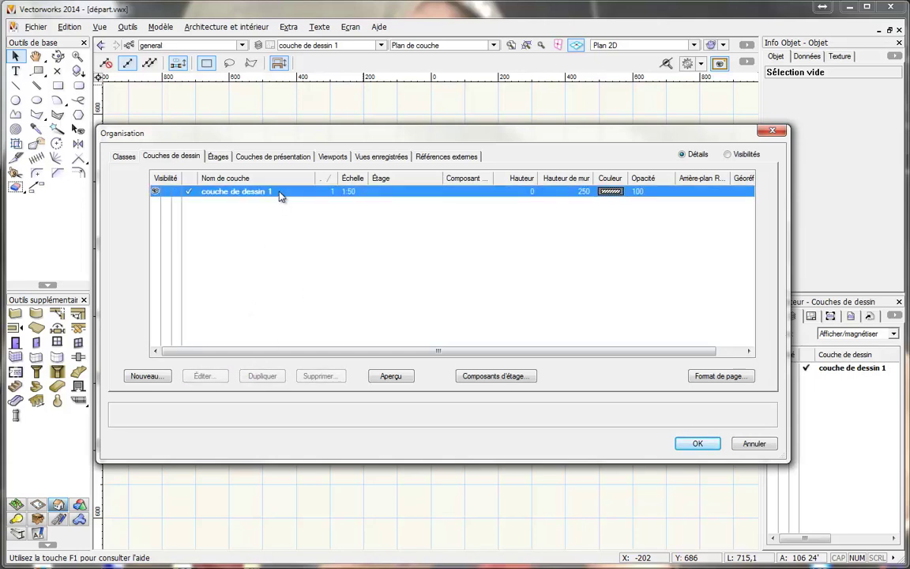
{"action": "left_click", "coordinate": [224, 376]}
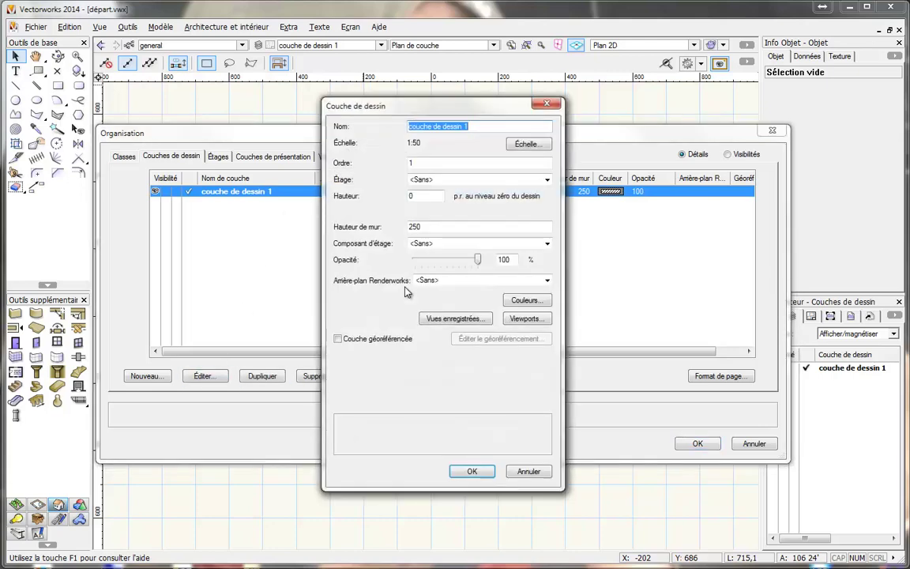
{"action": "type", "text": "situation"}
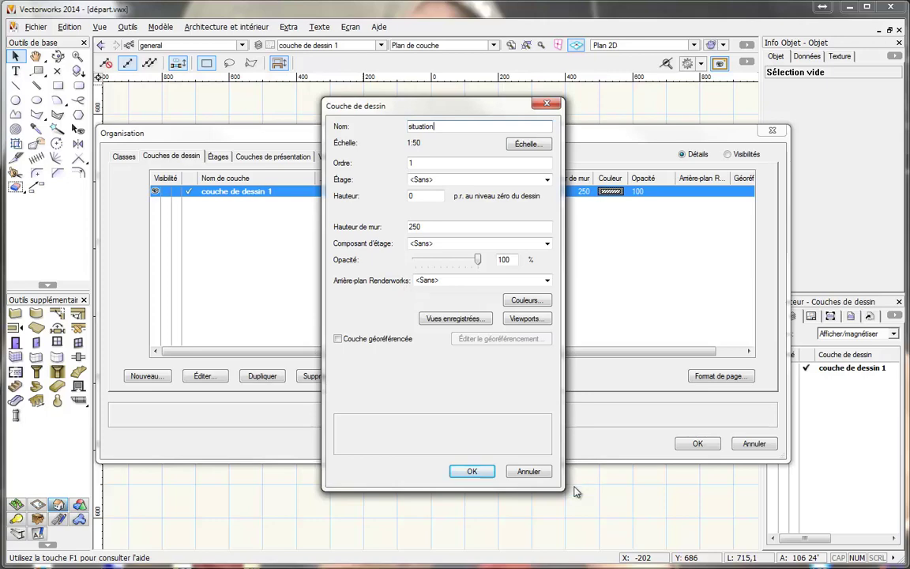
{"action": "left_click", "coordinate": [529, 471]}
- Edit the drawing layer couche de dessin 1 and rename it situation existante sol
{"action": "double_click", "coordinate": [239, 194]}
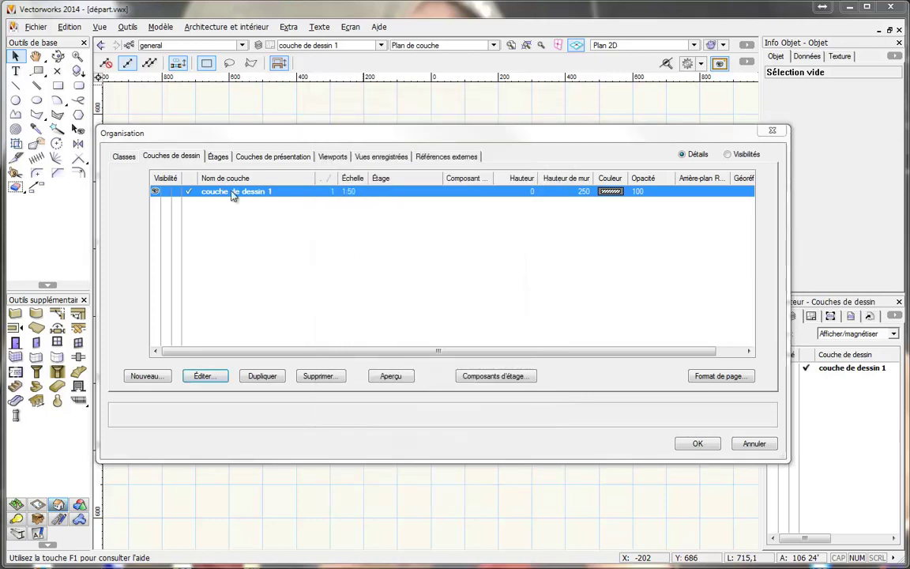
{"action": "type", "text": "situ"}
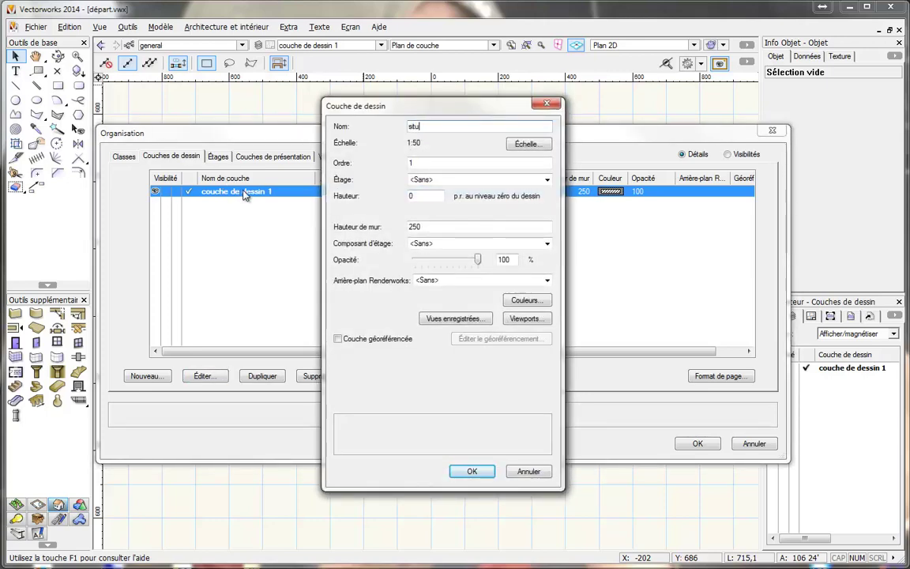
{"action": "type", "text": "ation existante "}
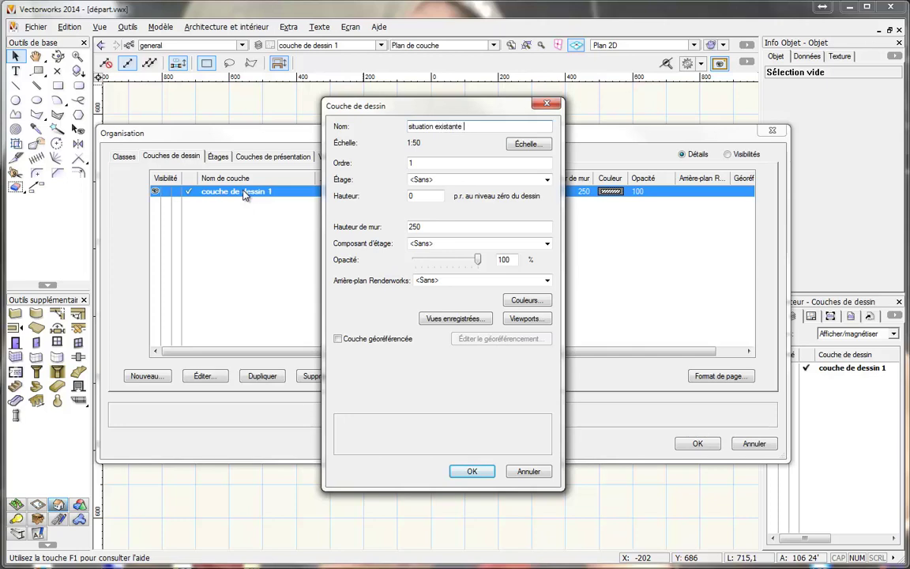
{"action": "type", "text": "sol"}
- Try a scale of 1:25 for the layer and return it to 1:50
{"action": "left_click", "coordinate": [518, 144]}
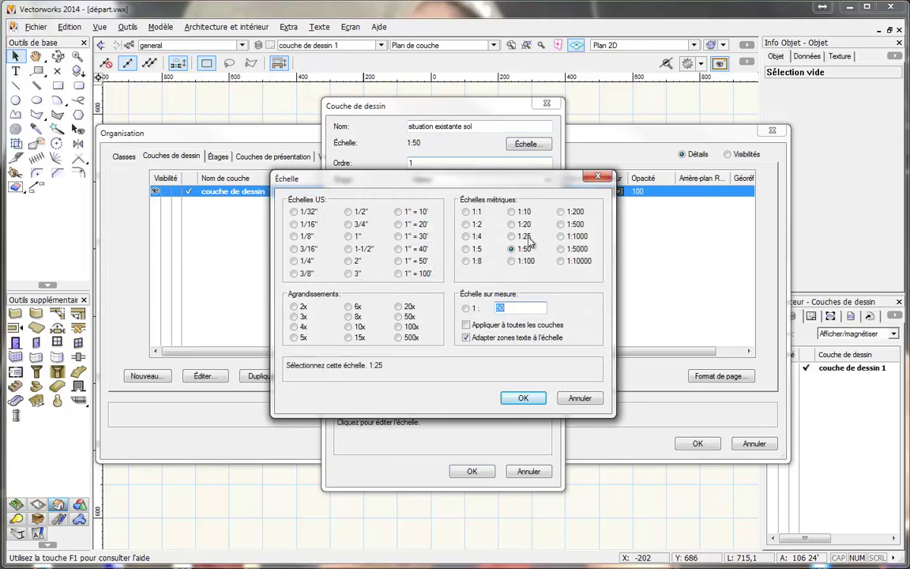
{"action": "left_click", "coordinate": [511, 236]}
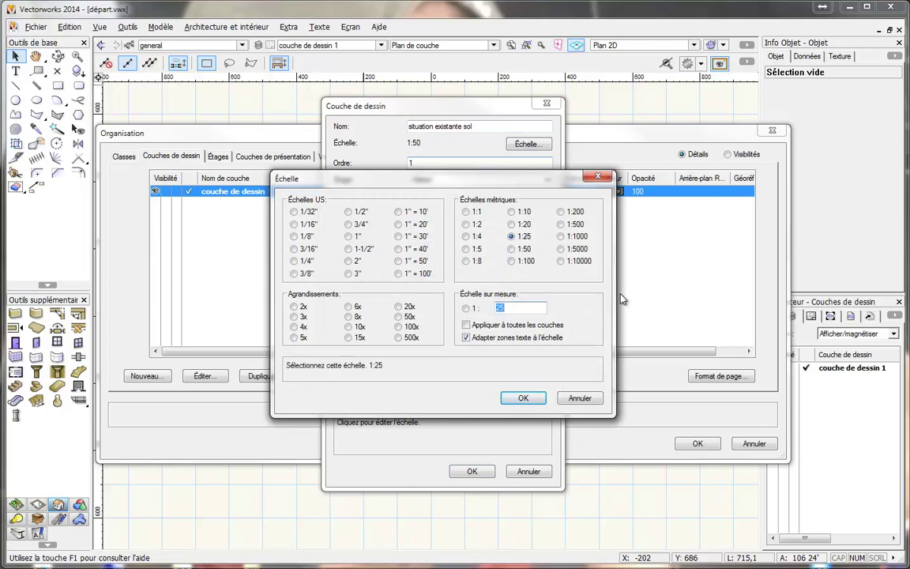
{"action": "left_click", "coordinate": [537, 398]}
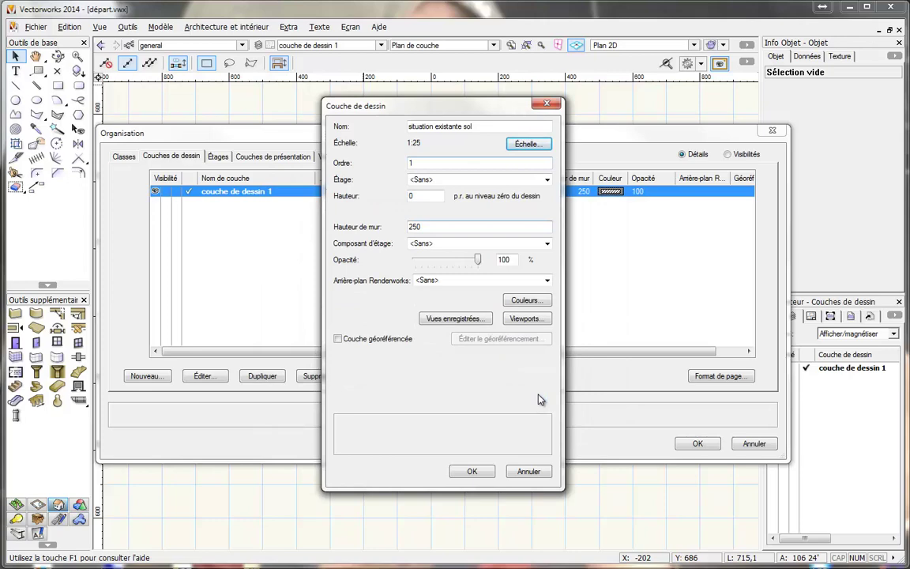
{"action": "left_click", "coordinate": [527, 144]}
{"action": "left_click", "coordinate": [511, 249]}
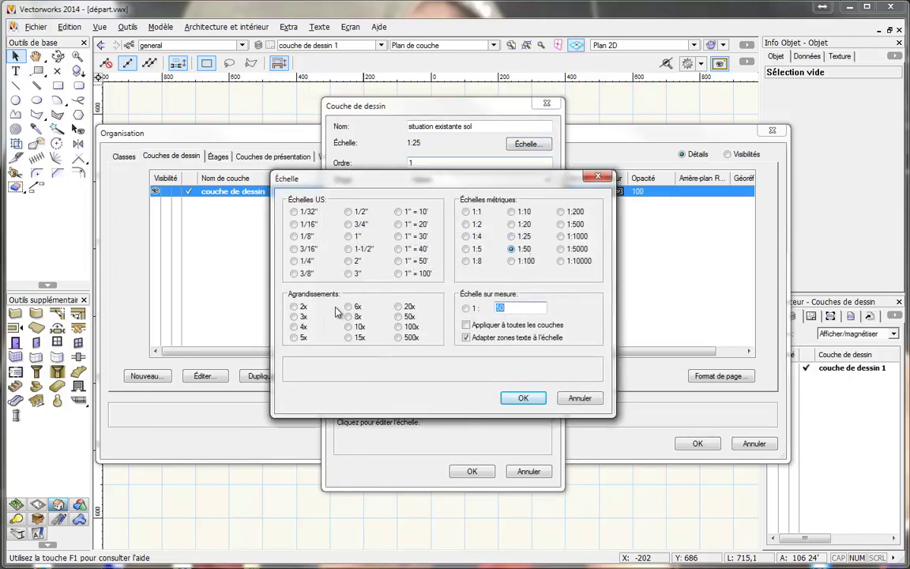
{"action": "left_click", "coordinate": [523, 398]}
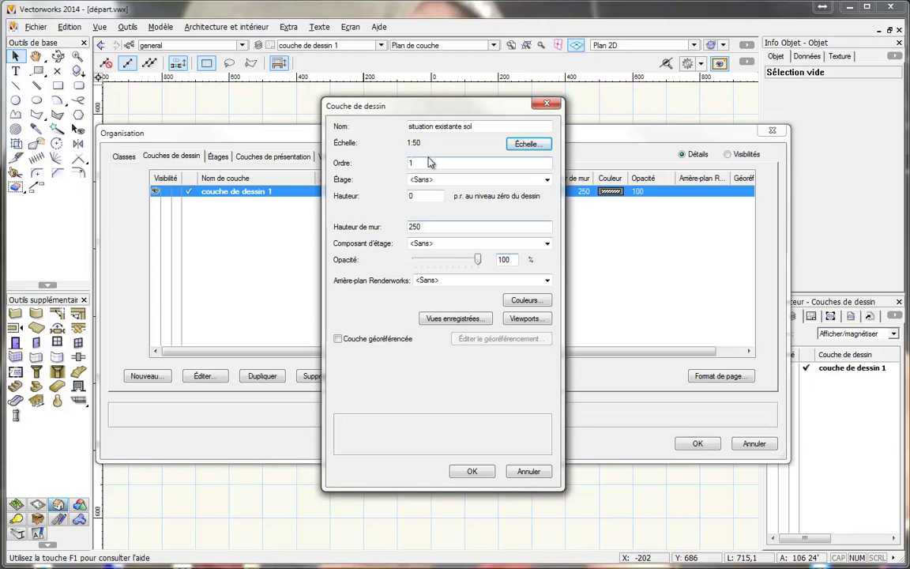
- Review the layer's order, base height and opacity, and confirm its properties with a wall height of 250
{"action": "mouse_move", "coordinate": [436, 160]}
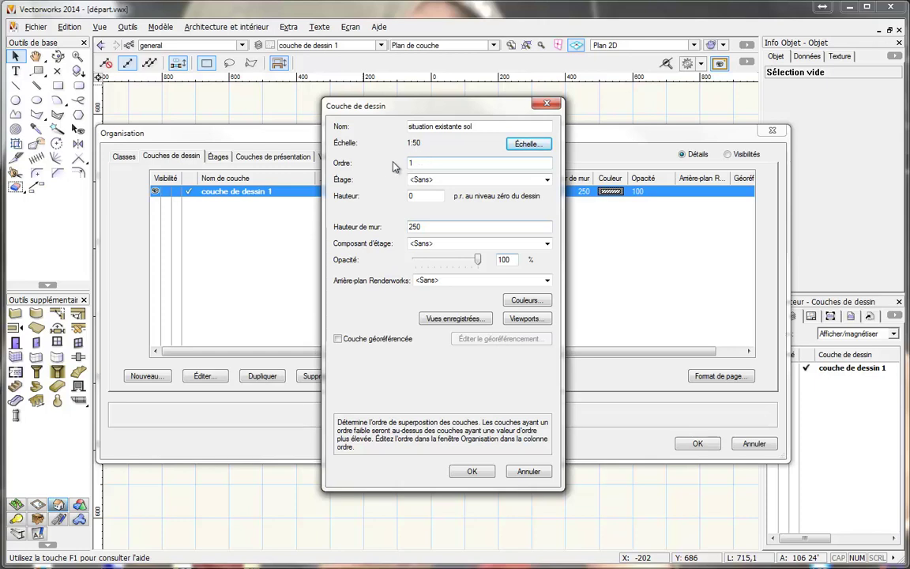
{"action": "double_click", "coordinate": [406, 164]}
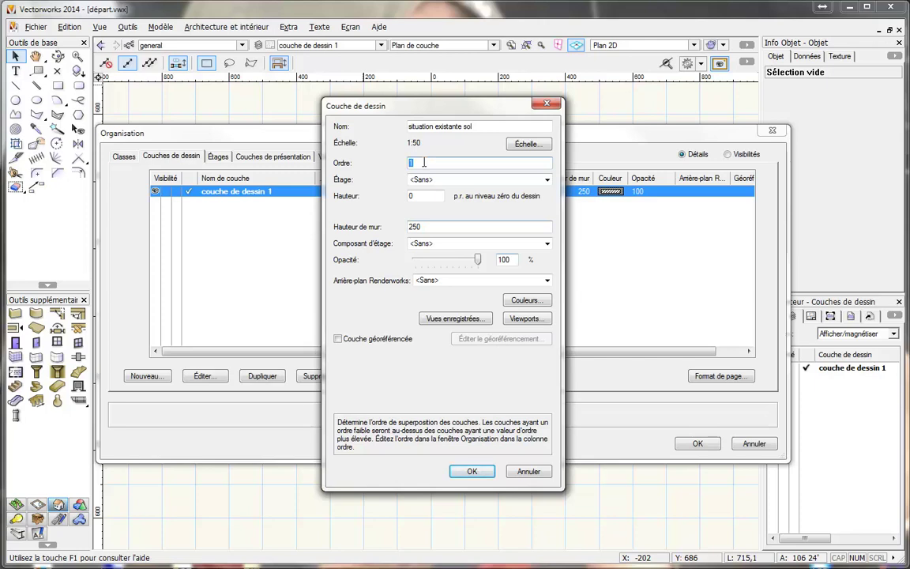
{"action": "left_click", "coordinate": [409, 196]}
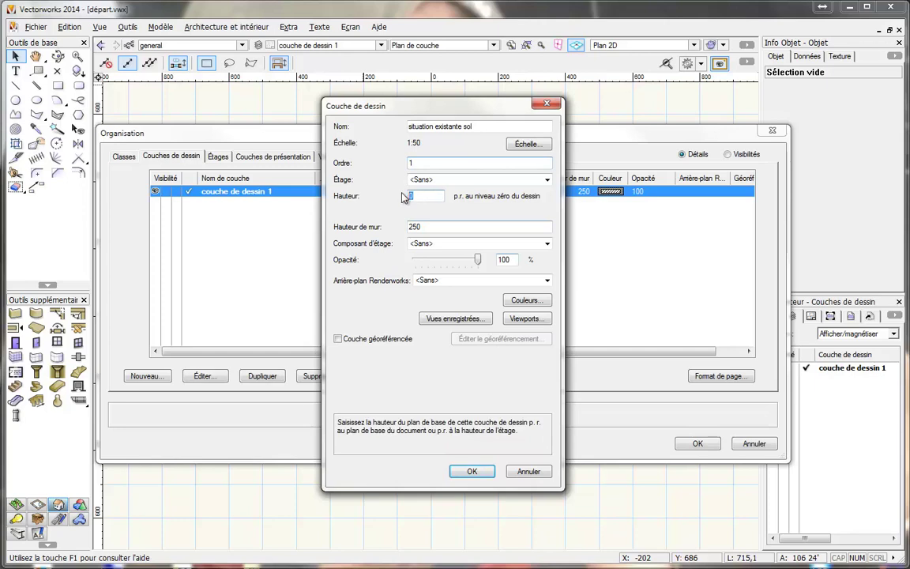
{"action": "left_click", "coordinate": [405, 196]}
{"action": "left_click", "coordinate": [424, 225]}
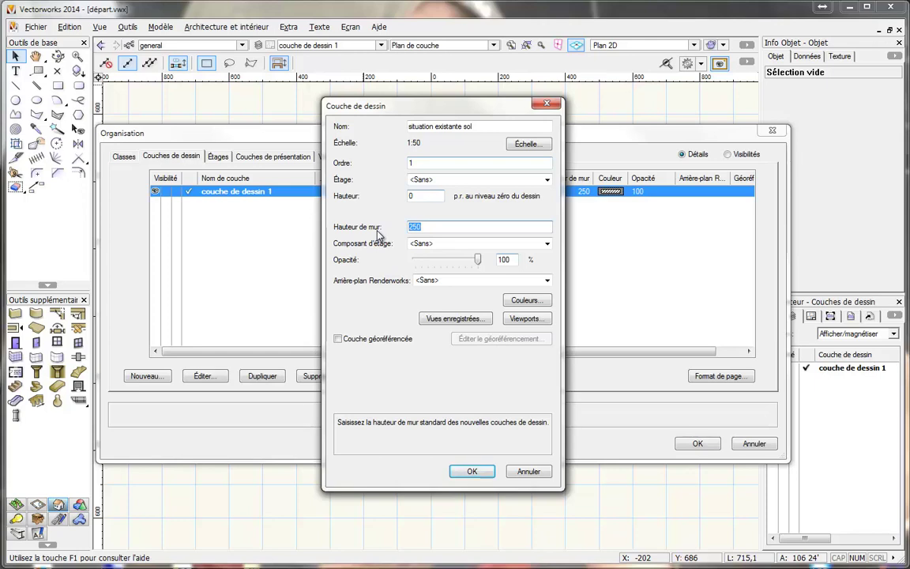
{"action": "type", "text": "250"}
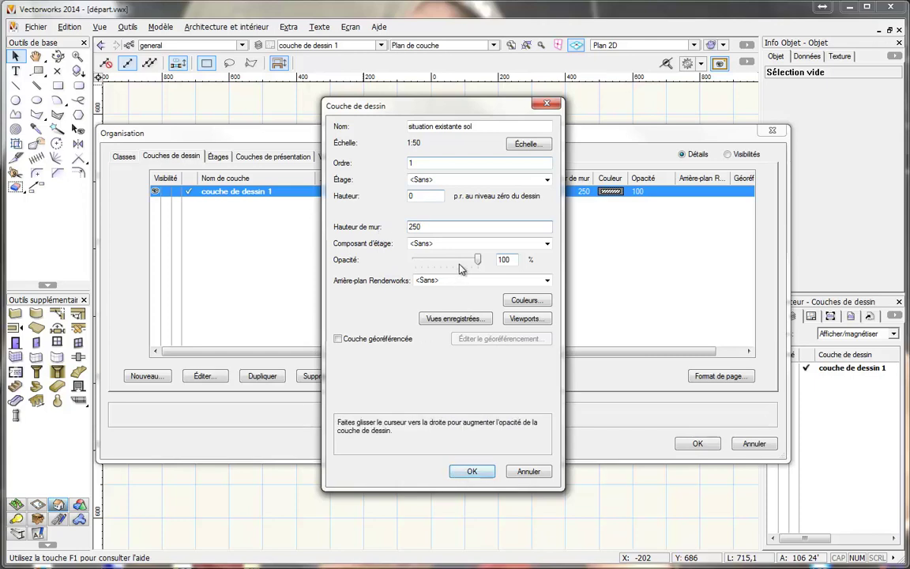
{"action": "mouse_move", "coordinate": [477, 260]}
{"action": "left_mouse_down"}
{"action": "mouse_move", "coordinate": [450, 265]}
{"action": "mouse_move", "coordinate": [477, 262]}
{"action": "left_mouse_up"}
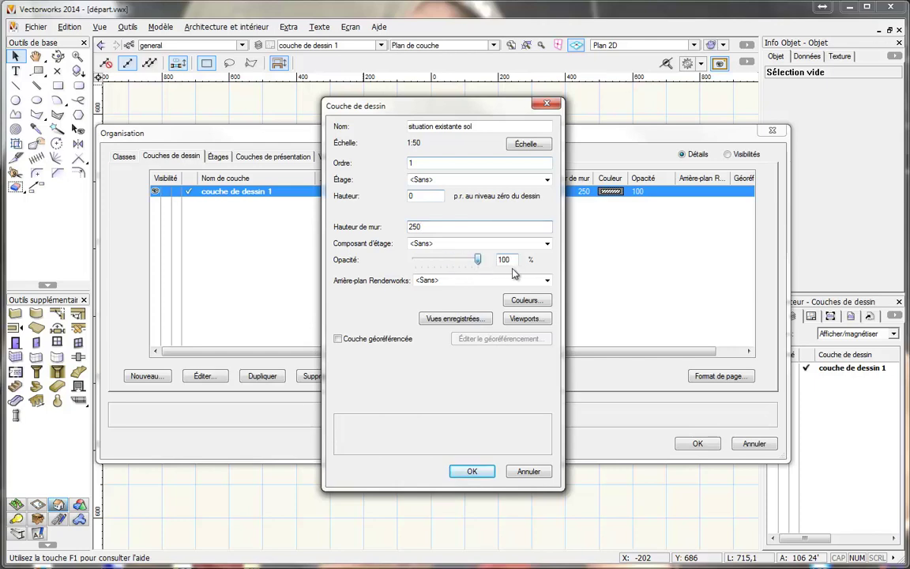
{"action": "left_click", "coordinate": [472, 472]}
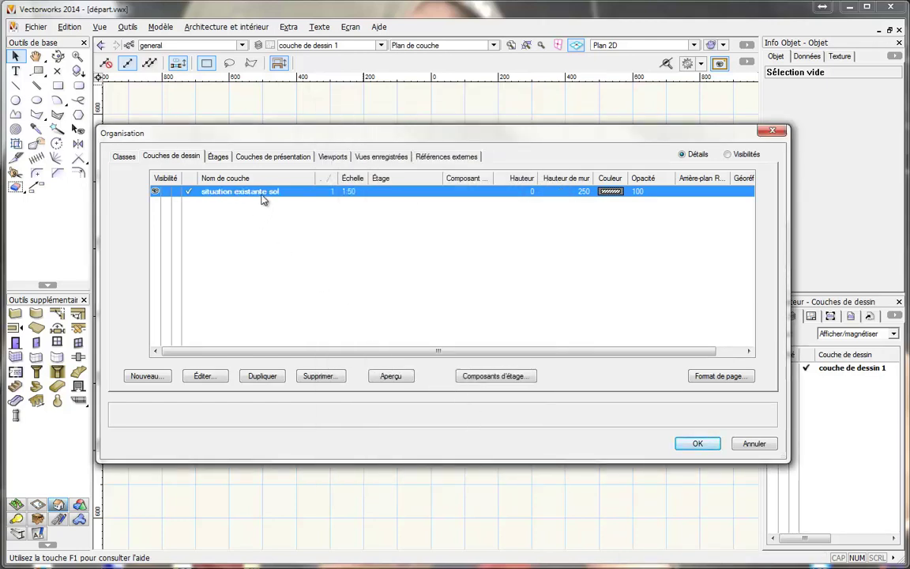
- Start a new blank drawing layer and name it situation existante plan
{"action": "left_click", "coordinate": [147, 376]}
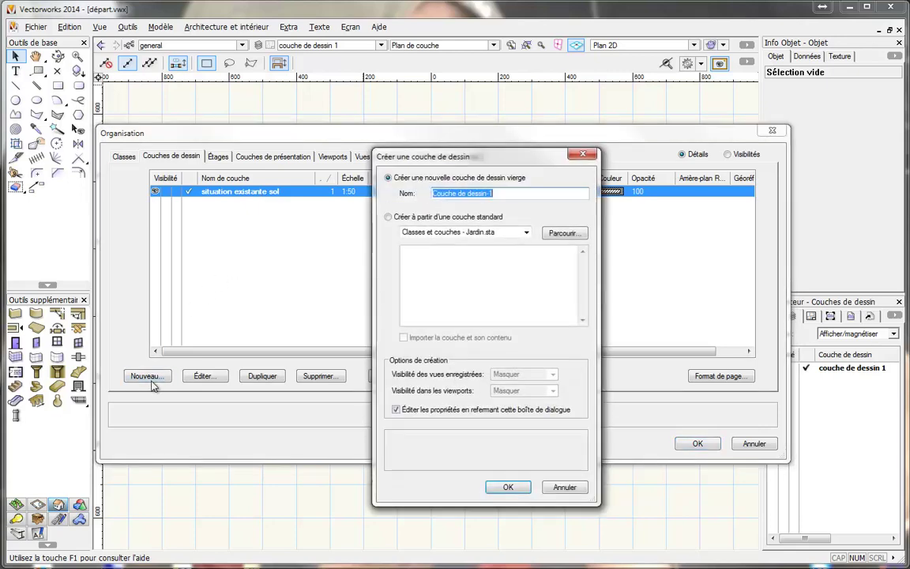
{"action": "type", "text": "si"}
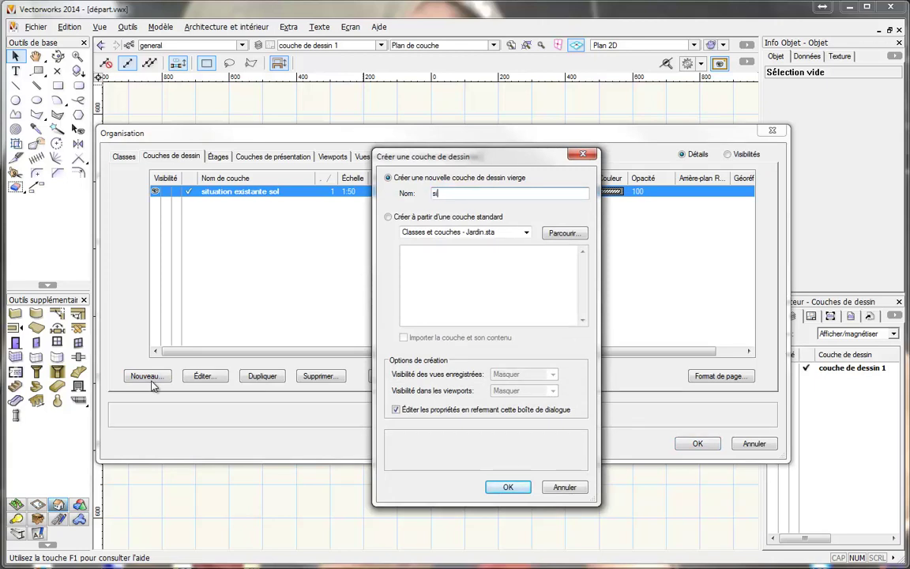
{"action": "type", "text": "tuation existante plan"}
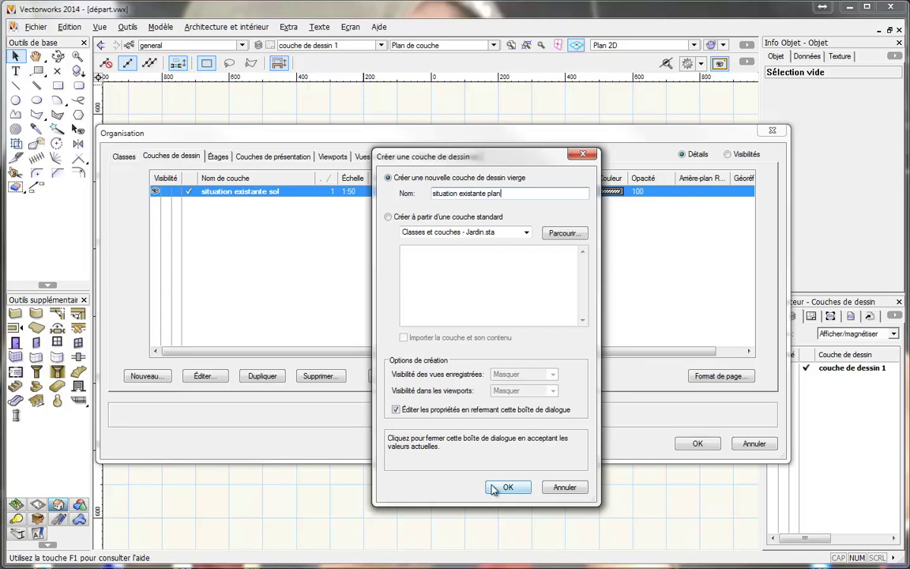
- Browse the standard layers offered by SfB - Classes et couches.sta and return to the blank layer option
{"action": "left_click", "coordinate": [448, 216]}
{"action": "left_click", "coordinate": [451, 232]}
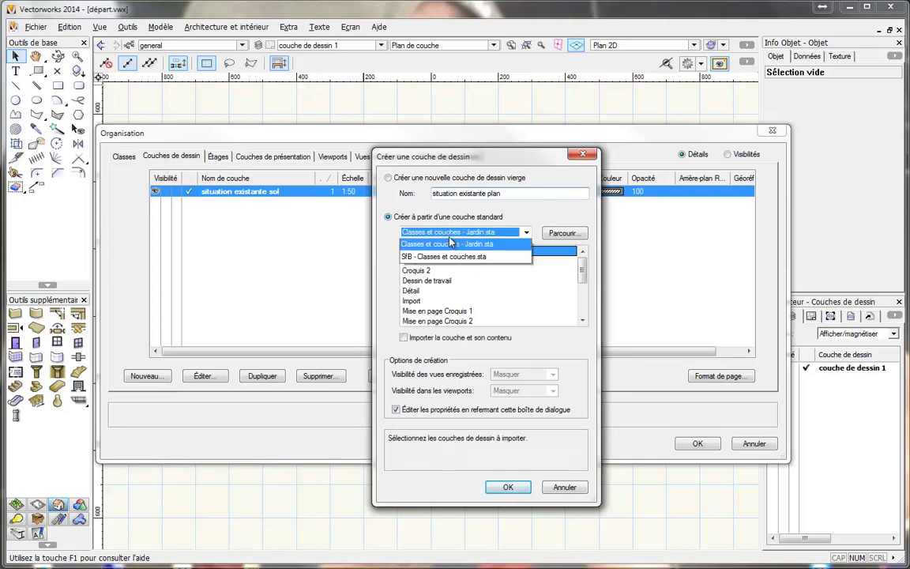
{"action": "left_click", "coordinate": [447, 257]}
{"action": "scroll", "coordinate": [432, 320], "scroll_direction": "down", "scroll_amount": 2}
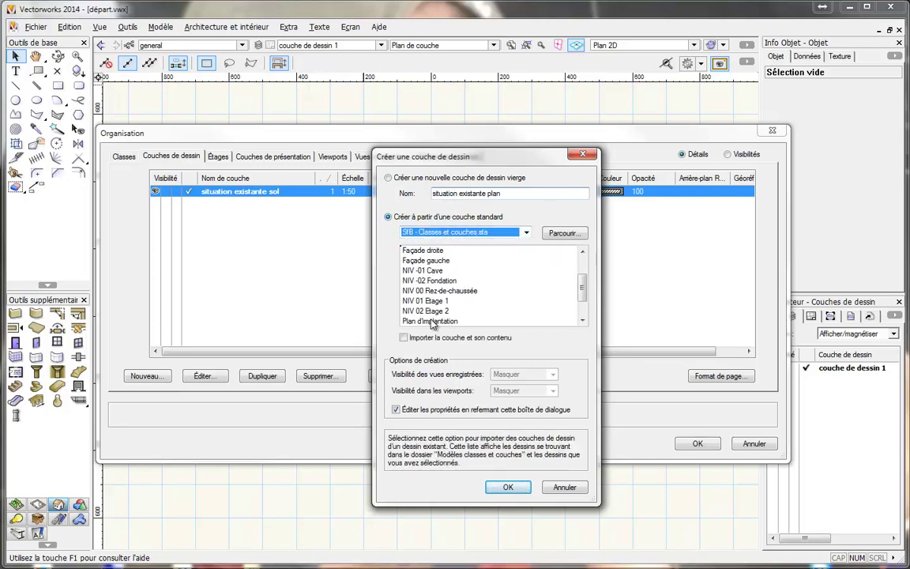
{"action": "scroll", "coordinate": [432, 322], "scroll_direction": "down", "scroll_amount": 2}
{"action": "scroll", "coordinate": [432, 320], "scroll_direction": "up", "scroll_amount": 4}
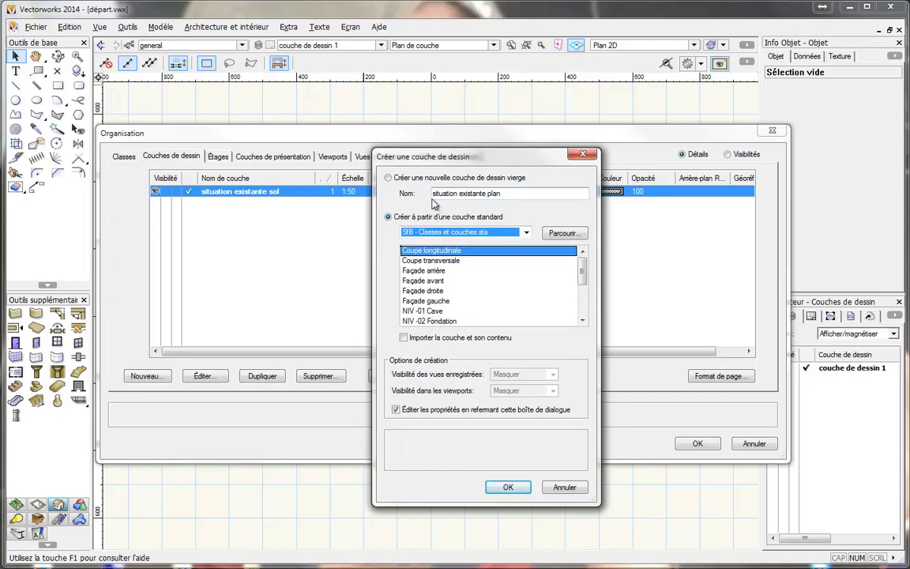
{"action": "left_click", "coordinate": [388, 178]}
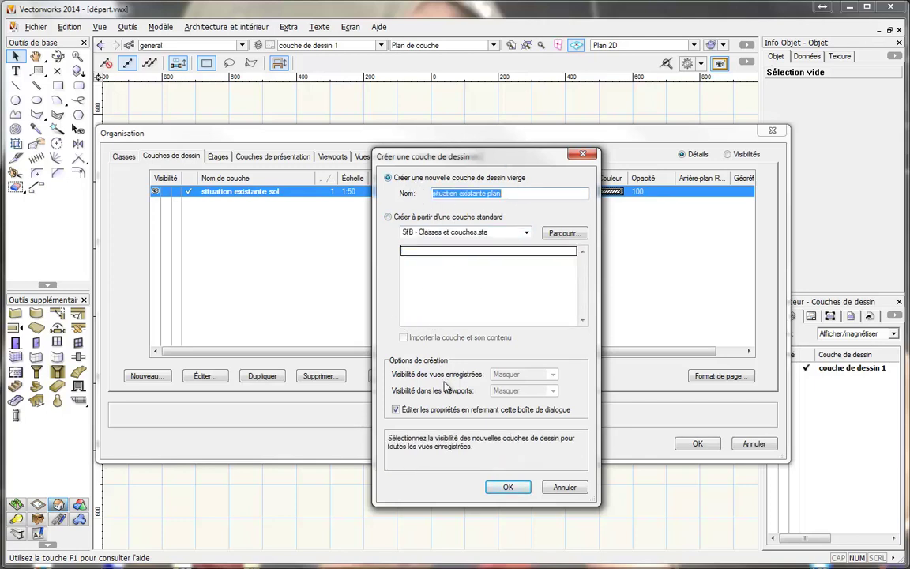
- Create the blank layer with property editing on closing enabled, keeping the layer list in view beside its properties
{"action": "left_click", "coordinate": [433, 410]}
{"action": "left_click", "coordinate": [434, 410]}
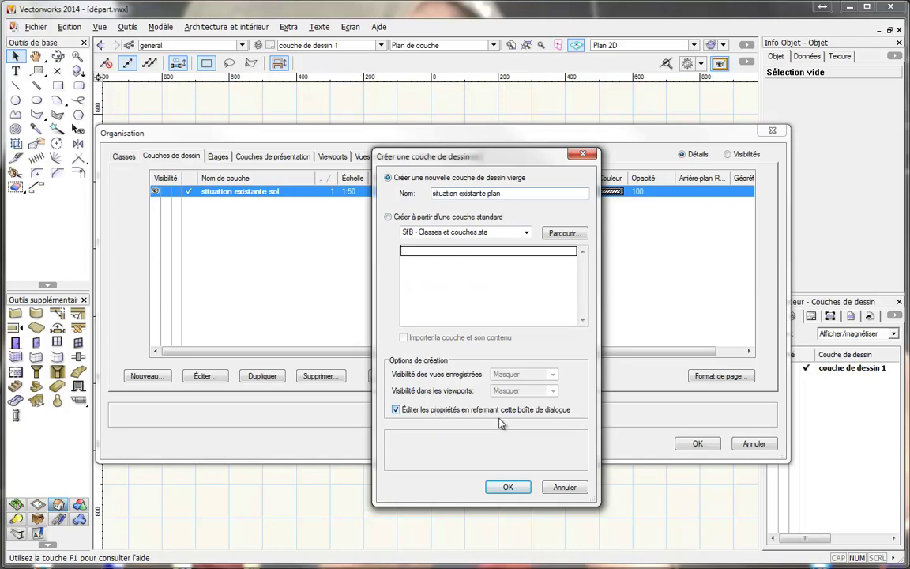
{"action": "left_click", "coordinate": [508, 488]}
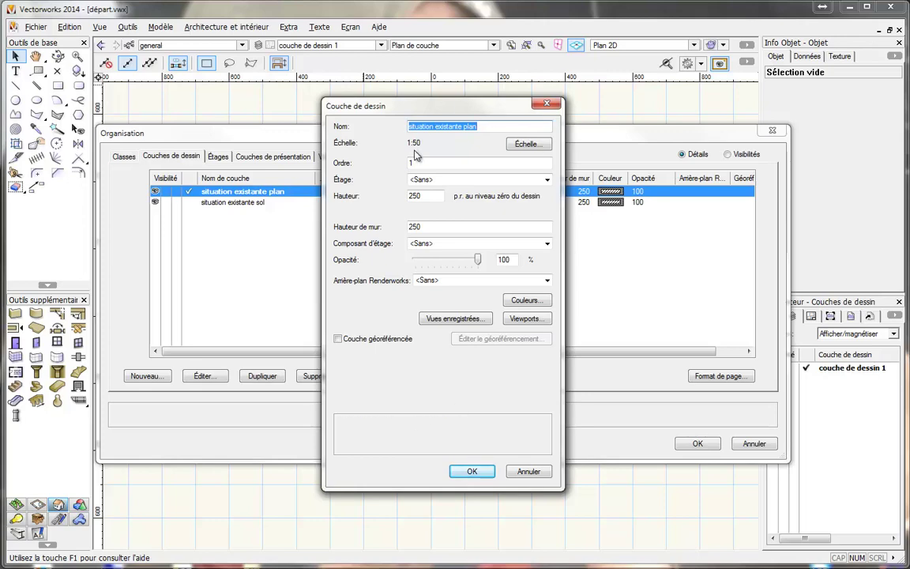
{"action": "left_click_drag", "start_coordinate": [433, 111], "coordinate": [493, 116]}
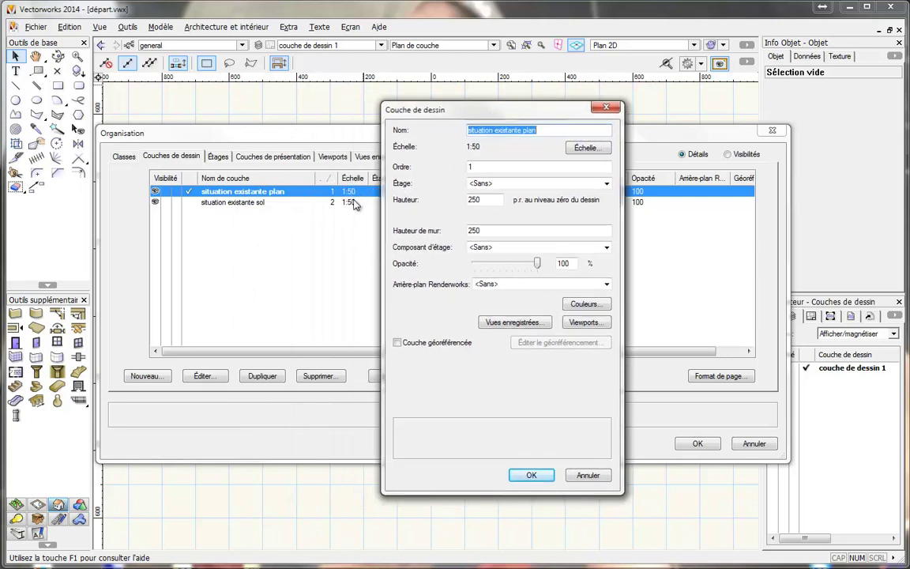
- Set the base height of the situation existante plan layer to 0 and confirm its properties
{"action": "left_click", "coordinate": [468, 200]}
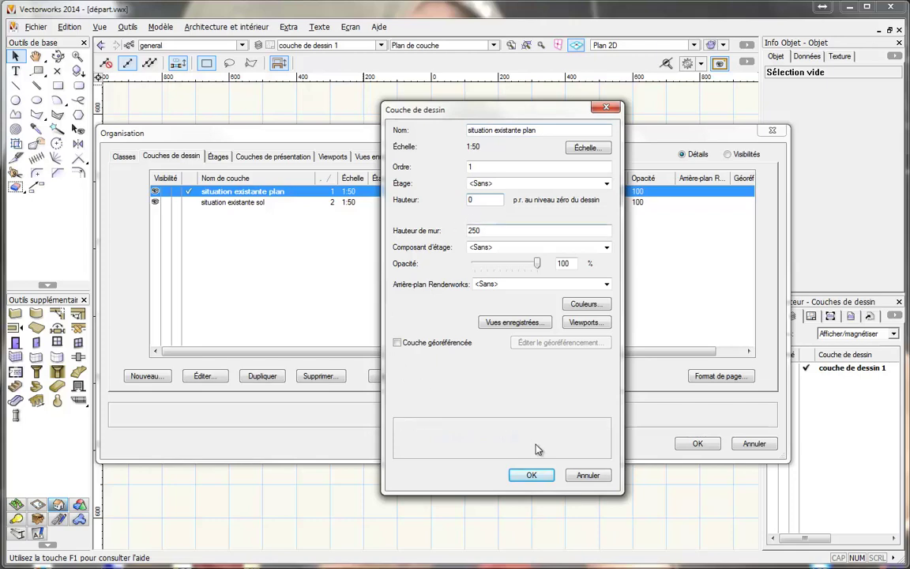
{"action": "left_click", "coordinate": [531, 475]}
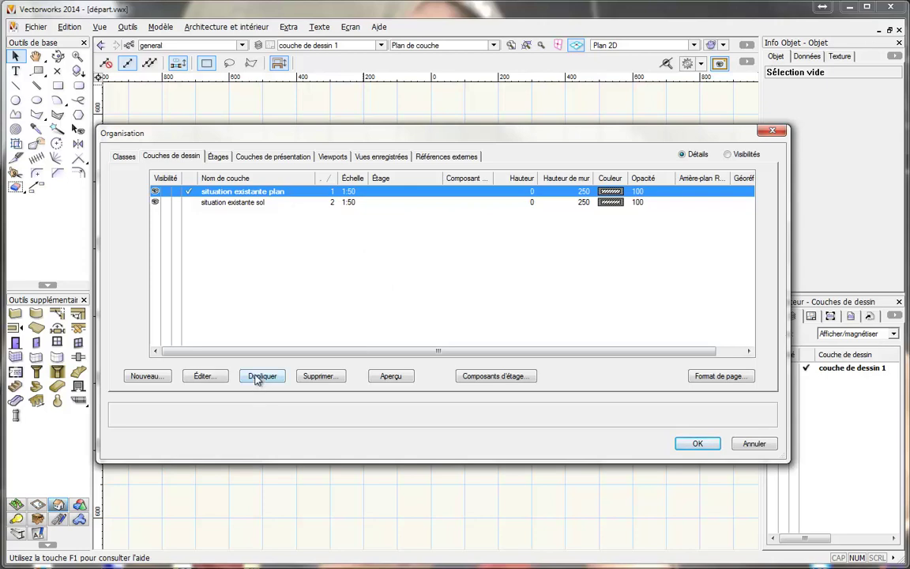
{"action": "left_click", "coordinate": [250, 250]}
- Duplicate the situation existante plan layer and rename the copy proposition de project 1
{"action": "left_click", "coordinate": [245, 193]}
{"action": "left_click", "coordinate": [266, 379]}
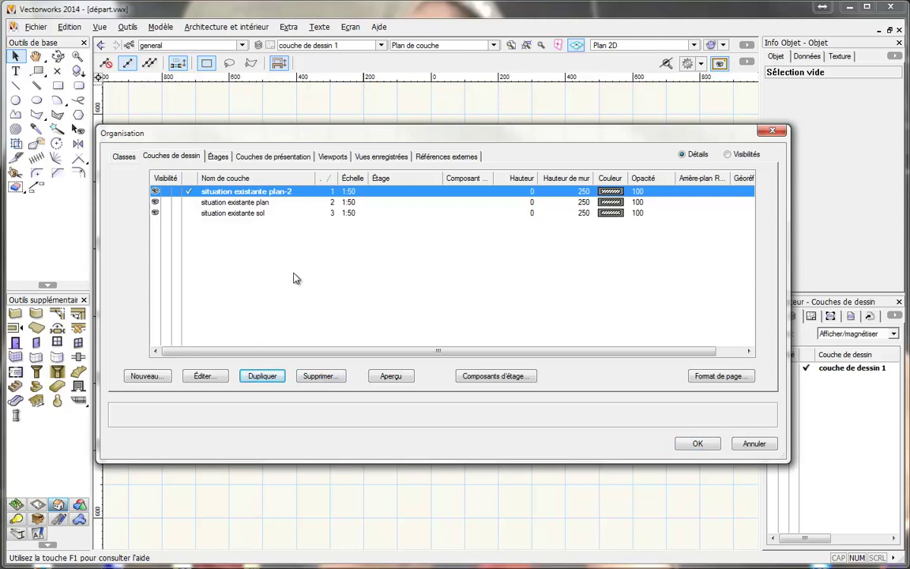
{"action": "left_click", "coordinate": [201, 377]}
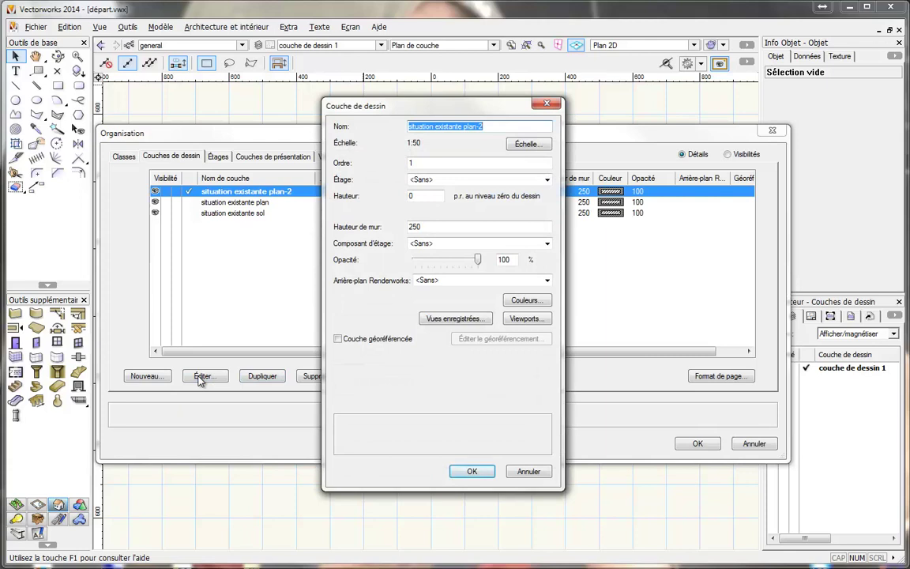
{"action": "type", "text": "proposition de project 1"}
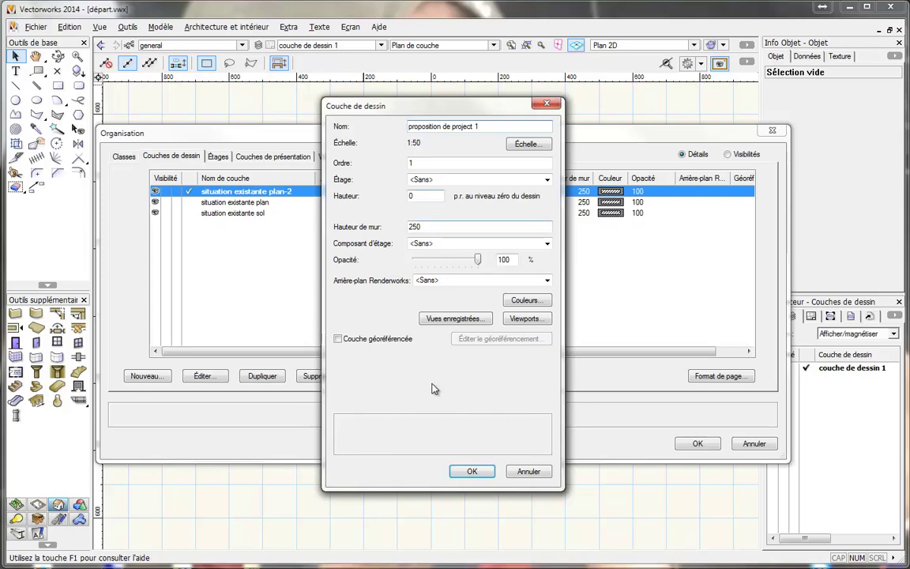
{"action": "left_click", "coordinate": [471, 470]}
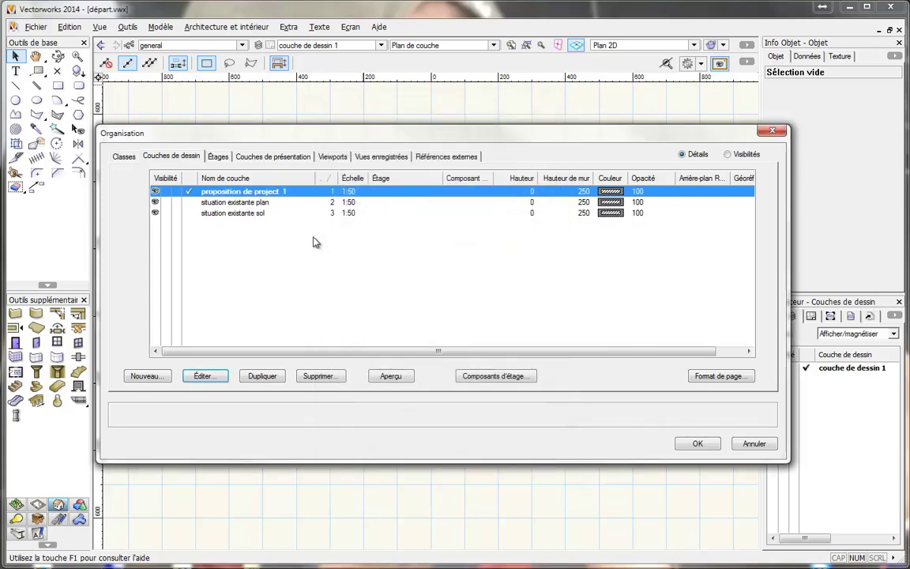
- Duplicate the proposition de project 1 layer to get proposition de project 2 and accept the layer organisation
{"action": "left_click", "coordinate": [272, 380]}
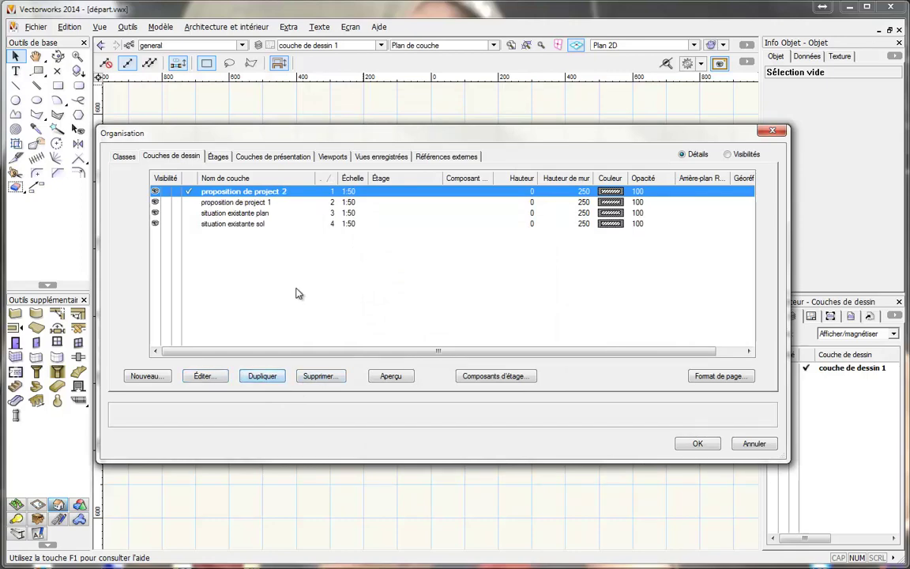
{"action": "left_click", "coordinate": [709, 443]}
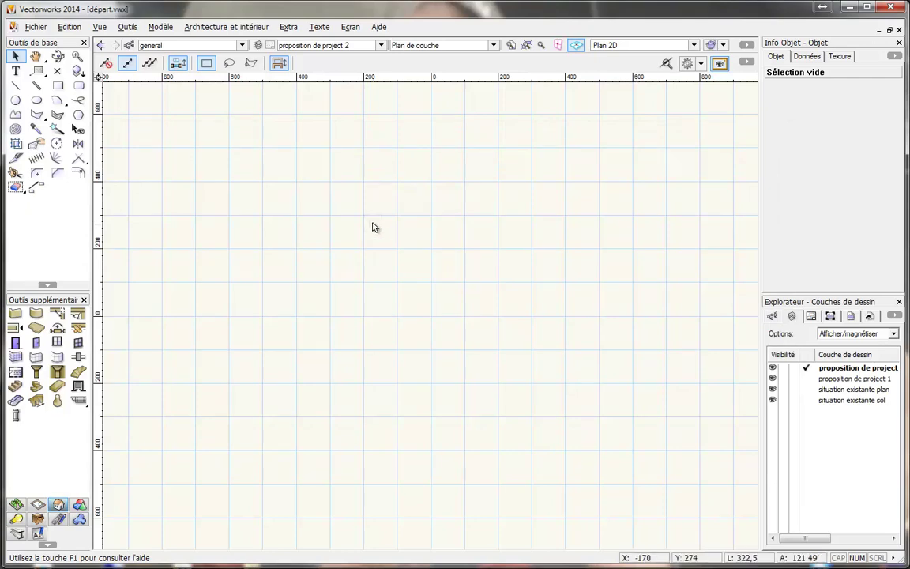
{"action": "left_click", "coordinate": [15, 313]}
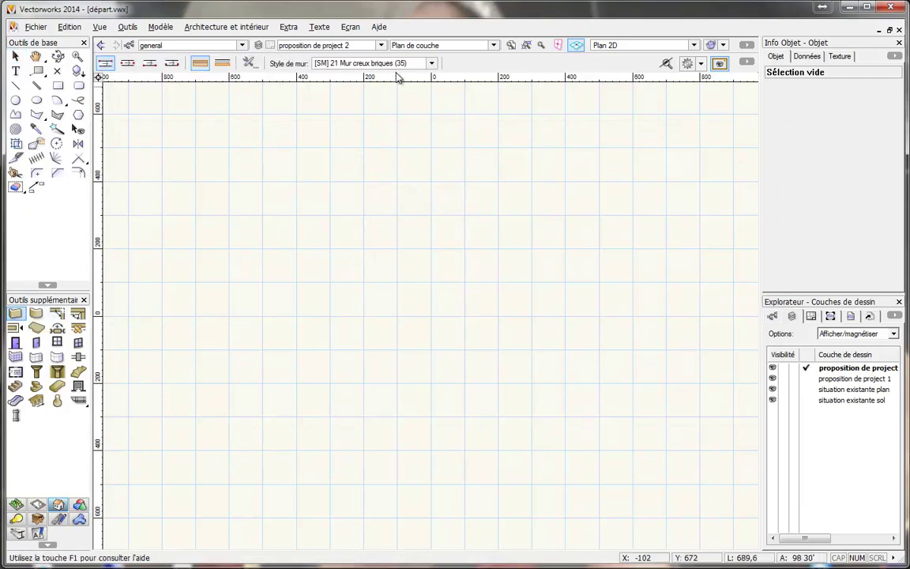
{"action": "left_click", "coordinate": [397, 63]}
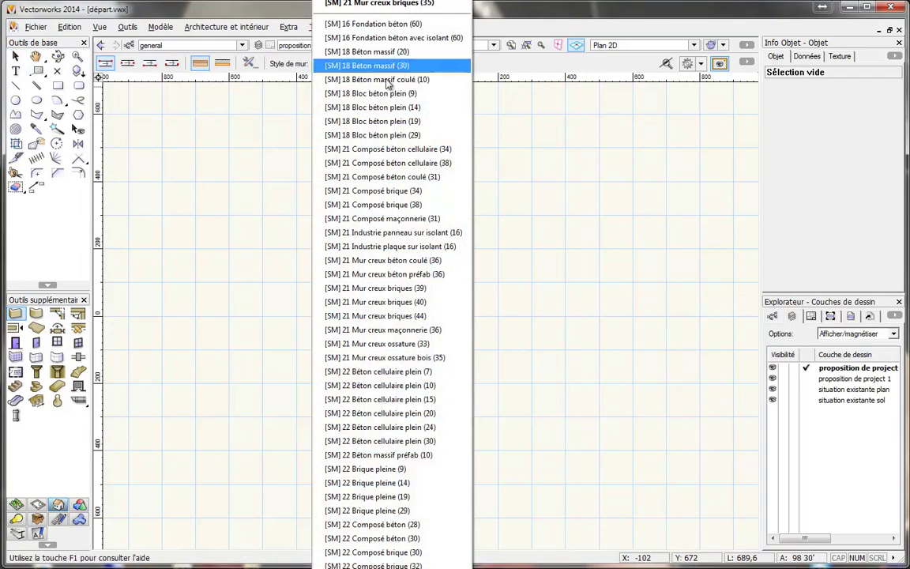
{"action": "left_click", "coordinate": [13, 56]}
{"action": "left_click", "coordinate": [14, 56]}
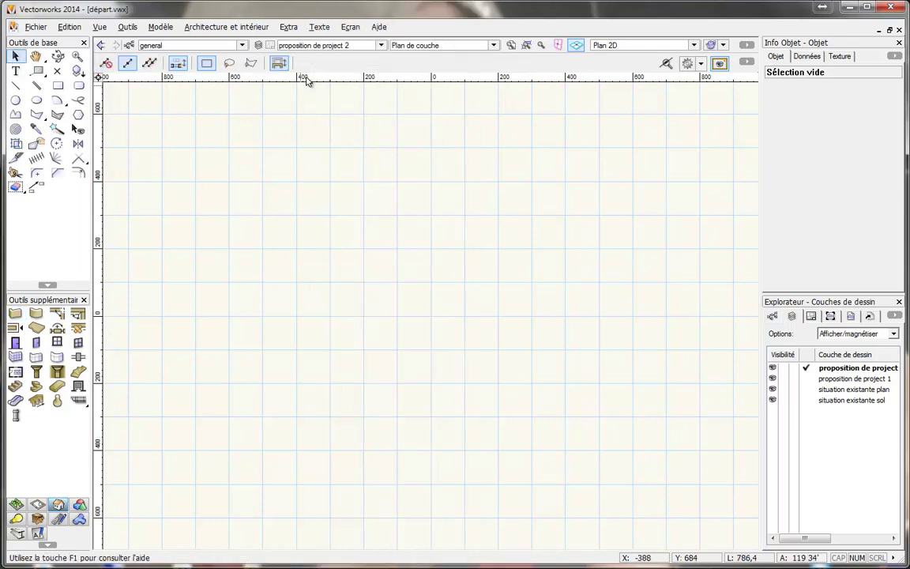
- Make situation existante plan the active layer and prepare the Wall tool with style [SM] 21 Mur creux briques (35)
{"action": "left_click", "coordinate": [314, 47]}
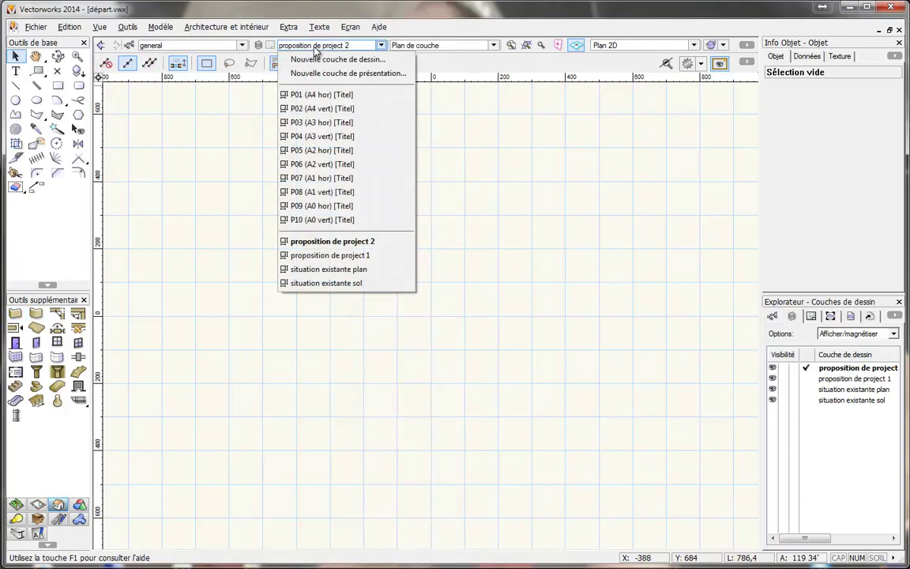
{"action": "left_click", "coordinate": [386, 271]}
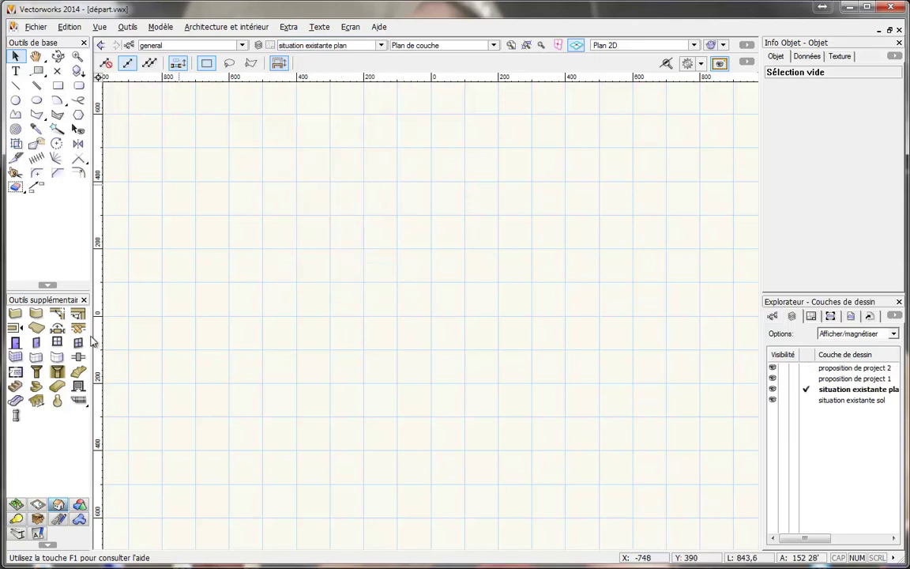
{"action": "left_click", "coordinate": [23, 314]}
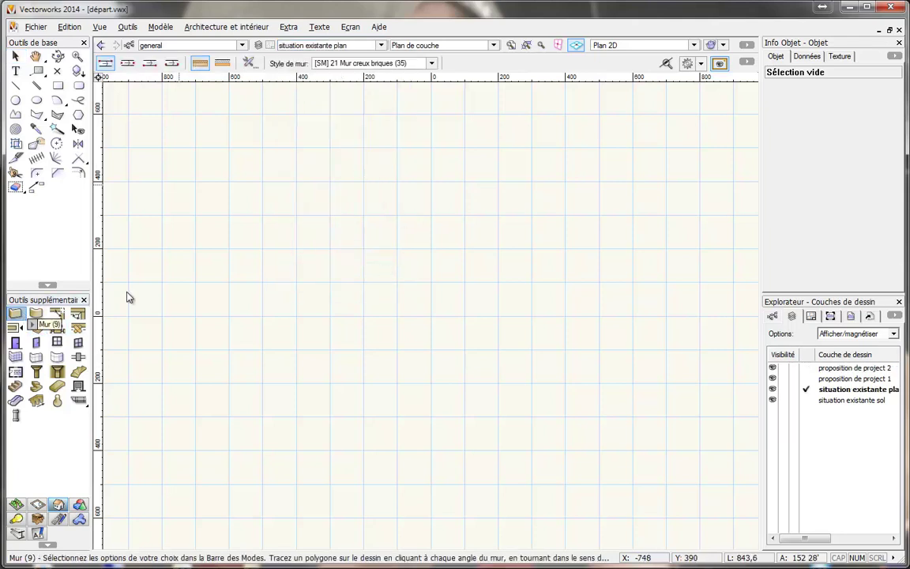
{"action": "left_click", "coordinate": [364, 63]}
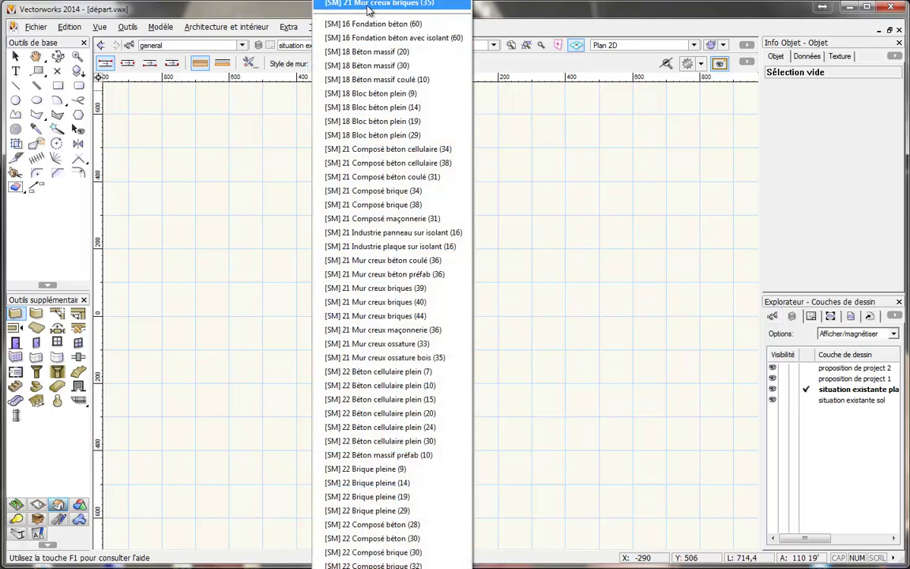
{"action": "left_click", "coordinate": [335, 8]}
- Draw a closed L-shaped outline of six exterior walls, about 971 long on the east side and 679 on the west
{"action": "left_click", "coordinate": [229, 173]}
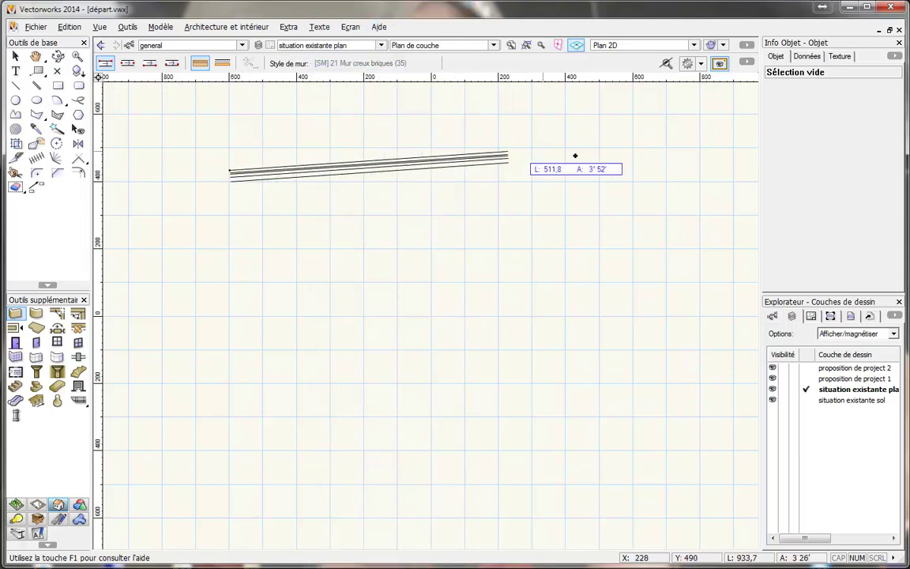
{"action": "left_click", "coordinate": [644, 172]}
{"action": "left_click", "coordinate": [643, 495]}
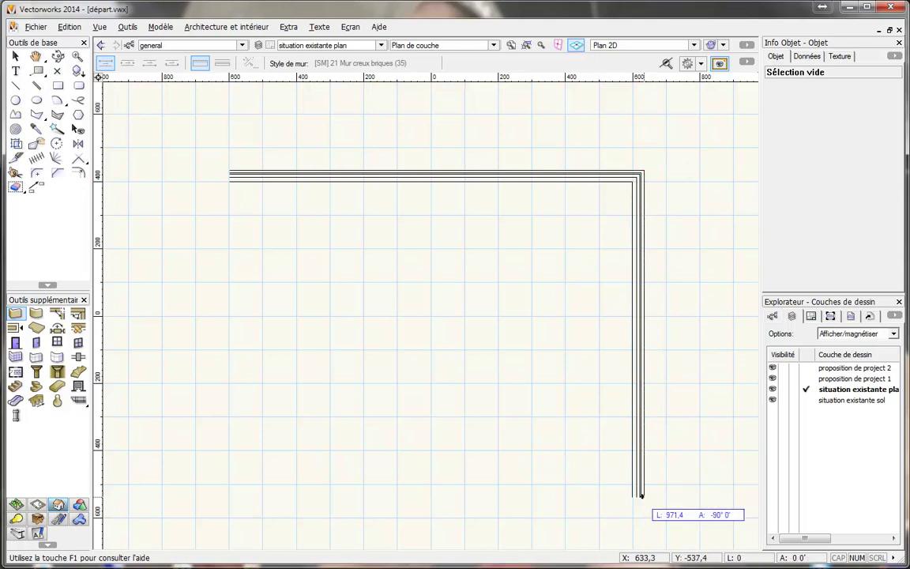
{"action": "left_click", "coordinate": [417, 496]}
{"action": "left_click", "coordinate": [416, 409]}
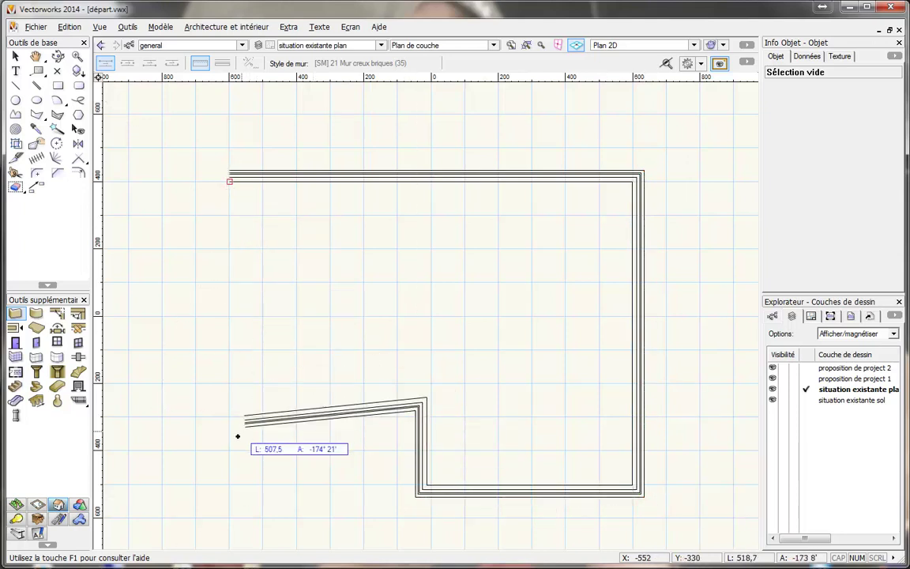
{"action": "left_click", "coordinate": [233, 412]}
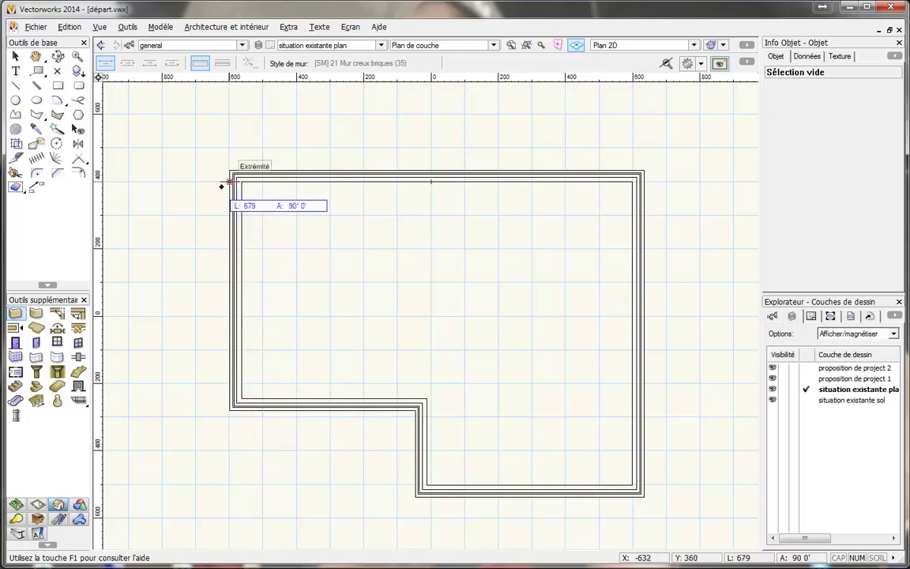
{"action": "left_click", "coordinate": [221, 185]}
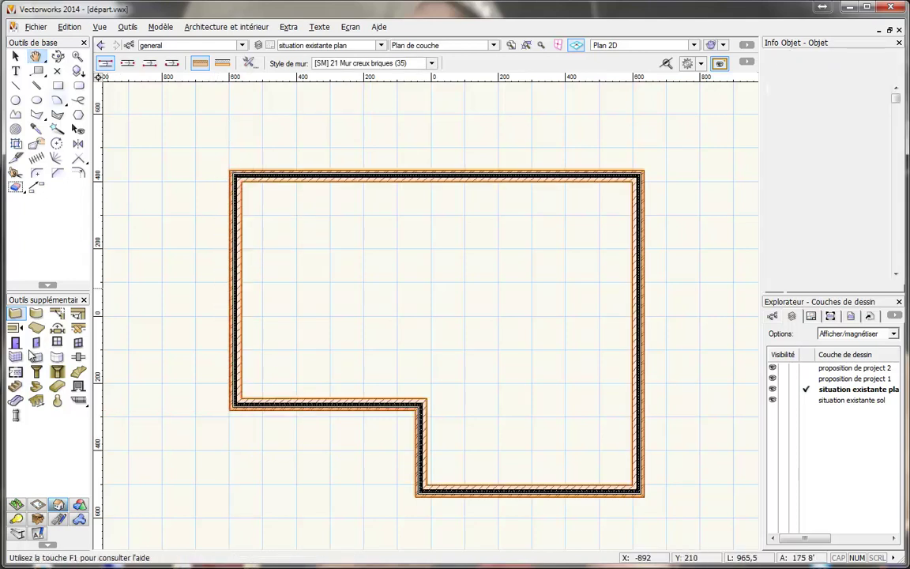
- Create a floor slab in style [SD] 23 Dalle hourdis béton (35) bounded by the six exterior walls
{"action": "left_click", "coordinate": [36, 328]}
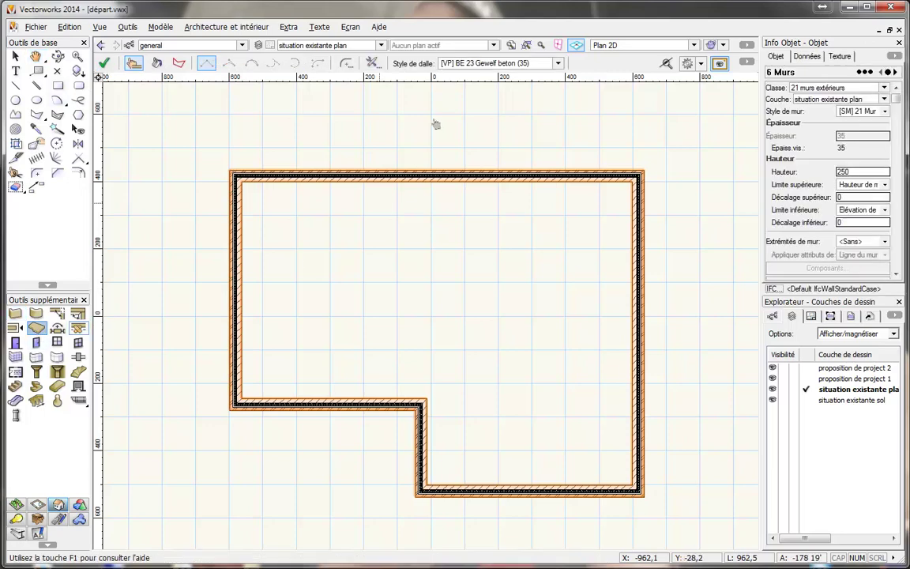
{"action": "left_click", "coordinate": [466, 63]}
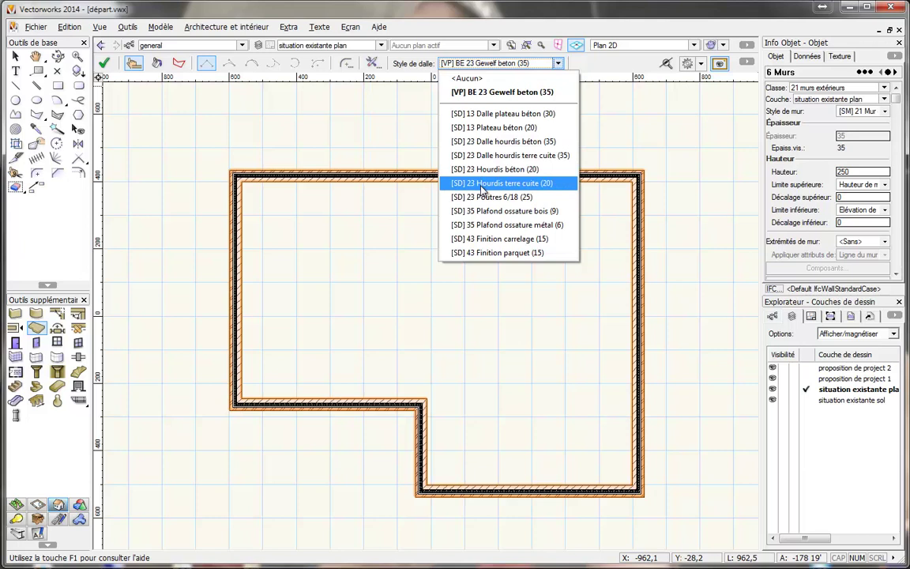
{"action": "left_click", "coordinate": [444, 139]}
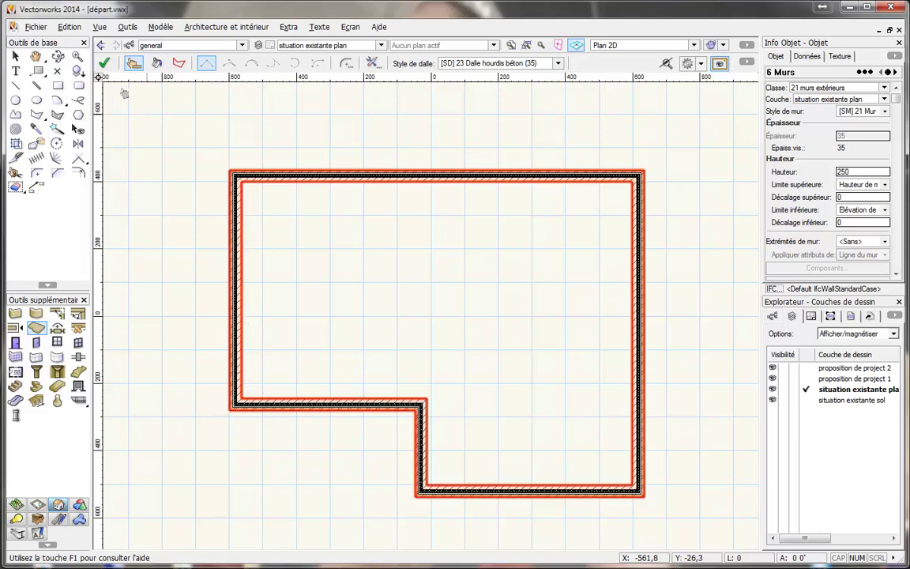
{"action": "left_click", "coordinate": [103, 64]}
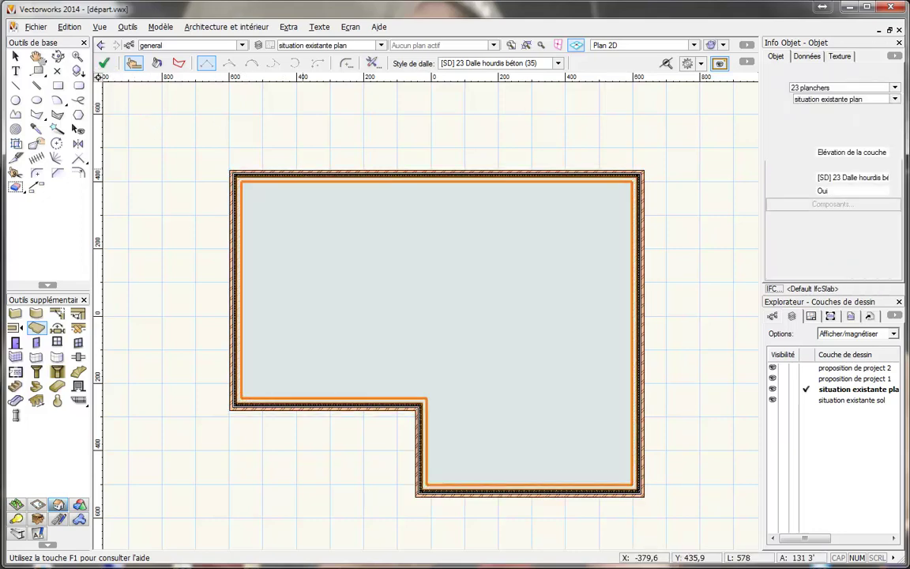
- Move the floor slab to the situation existante sol layer and deselect it
{"action": "key", "text": "x"}
{"action": "left_click", "coordinate": [555, 248]}
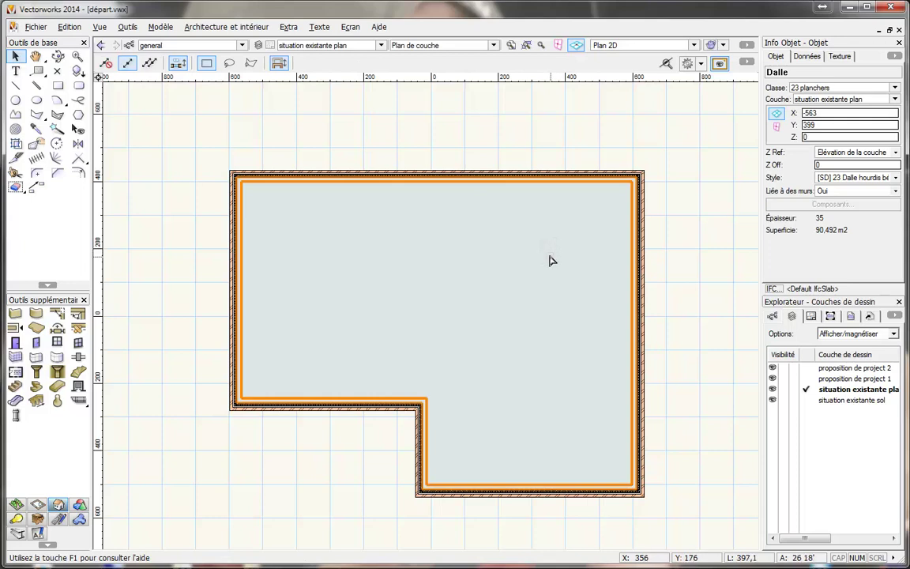
{"action": "left_click", "coordinate": [807, 102]}
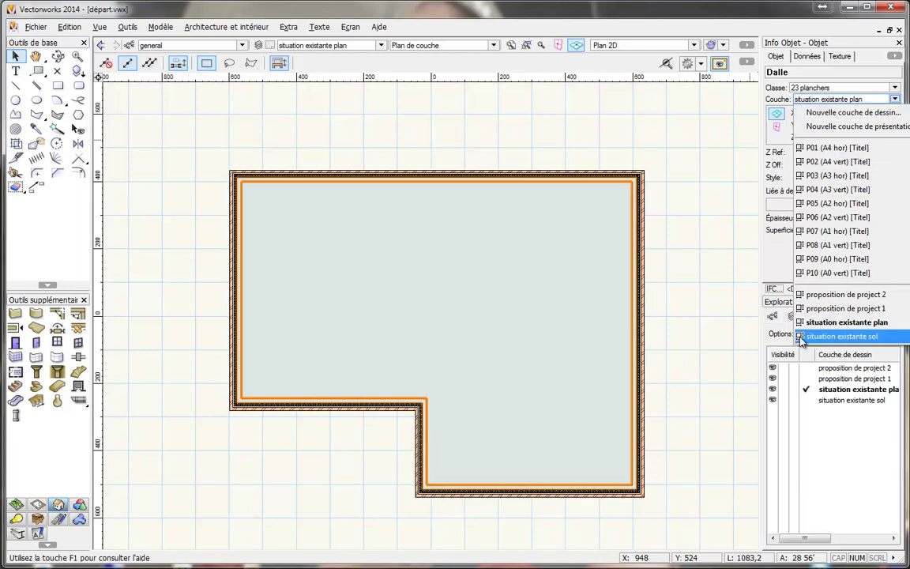
{"action": "left_click", "coordinate": [837, 336]}
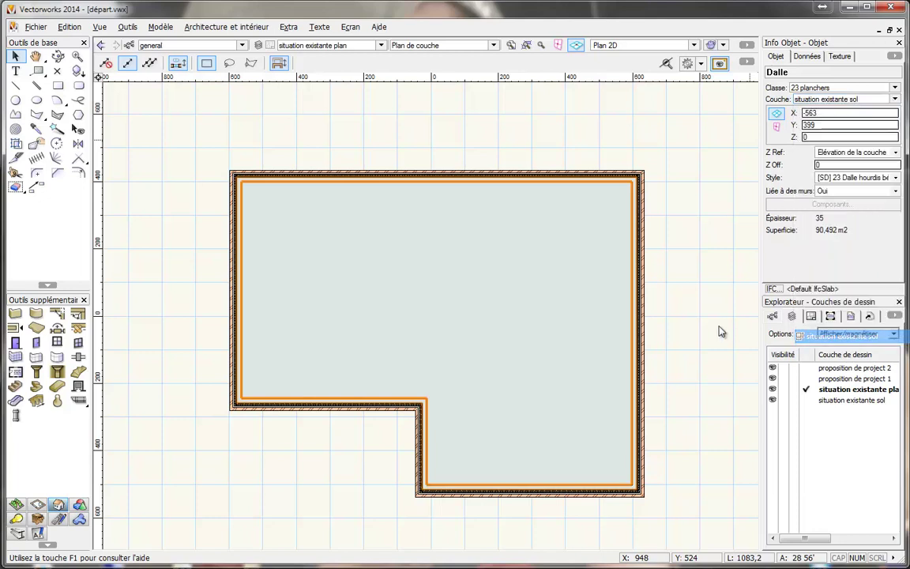
{"action": "left_click", "coordinate": [684, 320]}
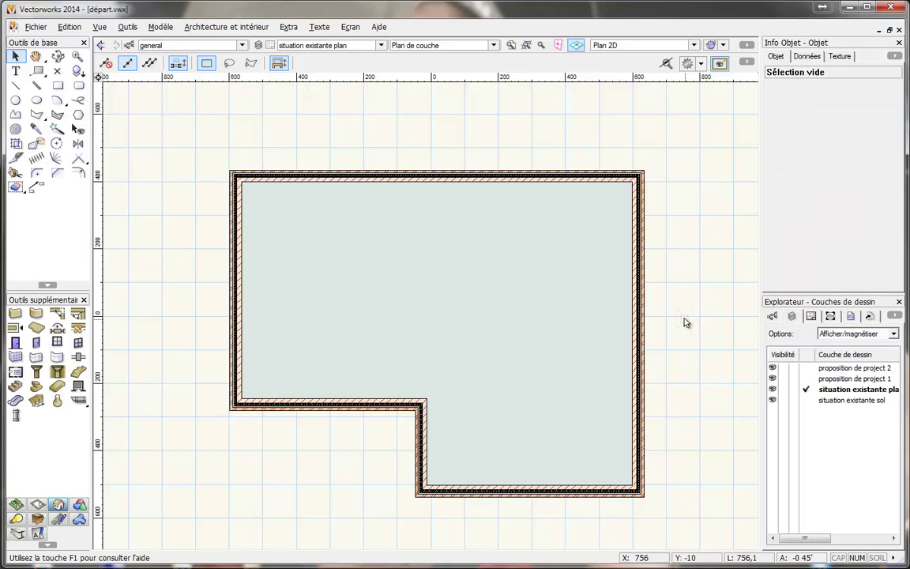
- Make proposition de project 1 the active layer, with space beside the plan for the resource palette
{"action": "key", "text": "h"}
{"action": "left_click_drag", "start_coordinate": [744, 307], "coordinate": [666, 278]}
{"action": "key", "text": "x"}
{"action": "left_click", "coordinate": [333, 45]}
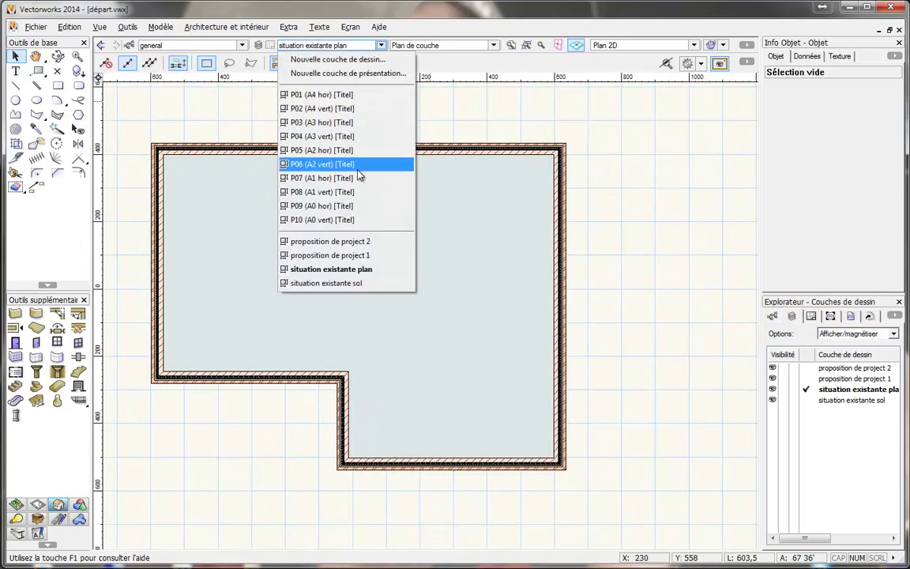
{"action": "left_click", "coordinate": [369, 256]}
- Place the resource symbol B111A - Hoekeinde met rugleuning inside the northwest corner of the room
{"action": "key", "text": "ctrl+r"}
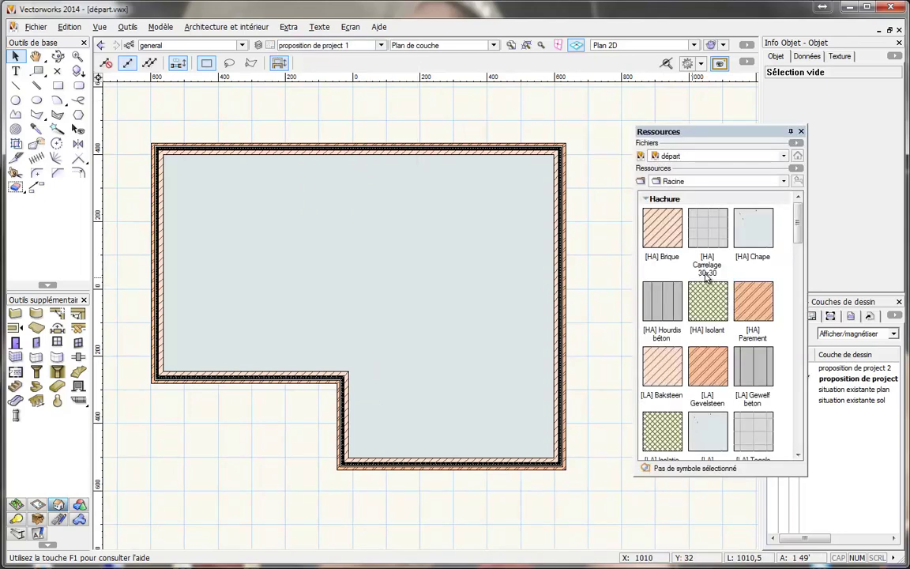
{"action": "left_click_drag", "start_coordinate": [793, 273], "coordinate": [793, 403]}
{"action": "left_click", "coordinate": [662, 371]}
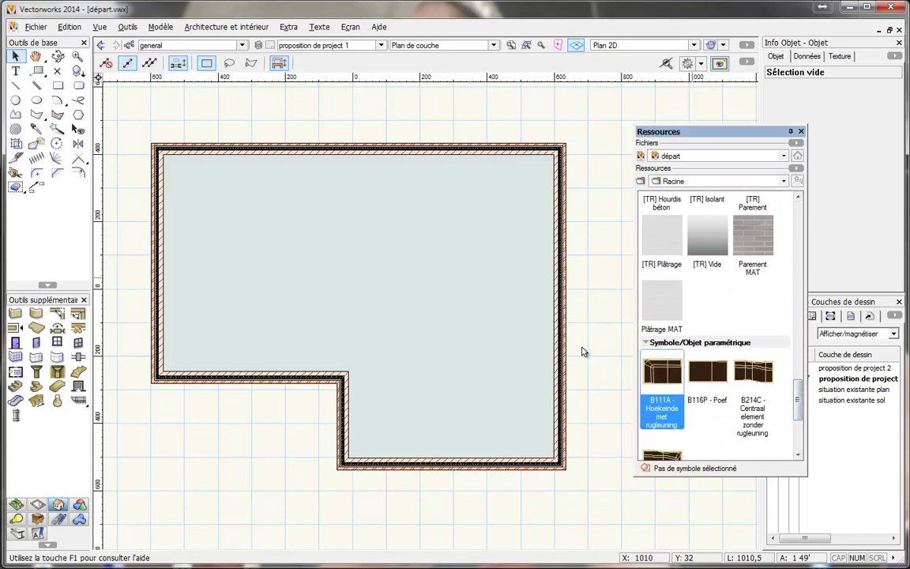
{"action": "left_click", "coordinate": [227, 183]}
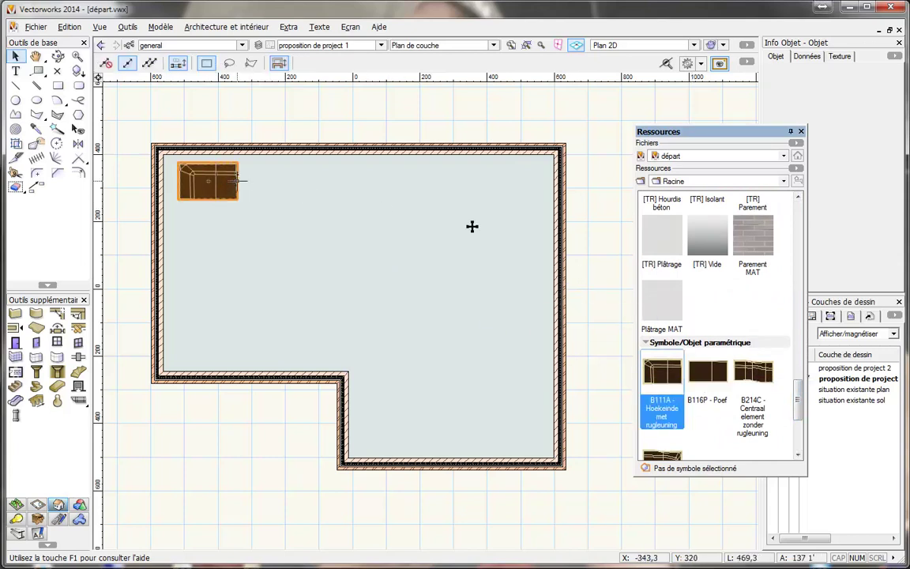
- Place the resource symbol B214TD east of the corner sofa element and snap its west end against that element
{"action": "scroll", "coordinate": [700, 400], "scroll_direction": "down", "scroll_amount": 1}
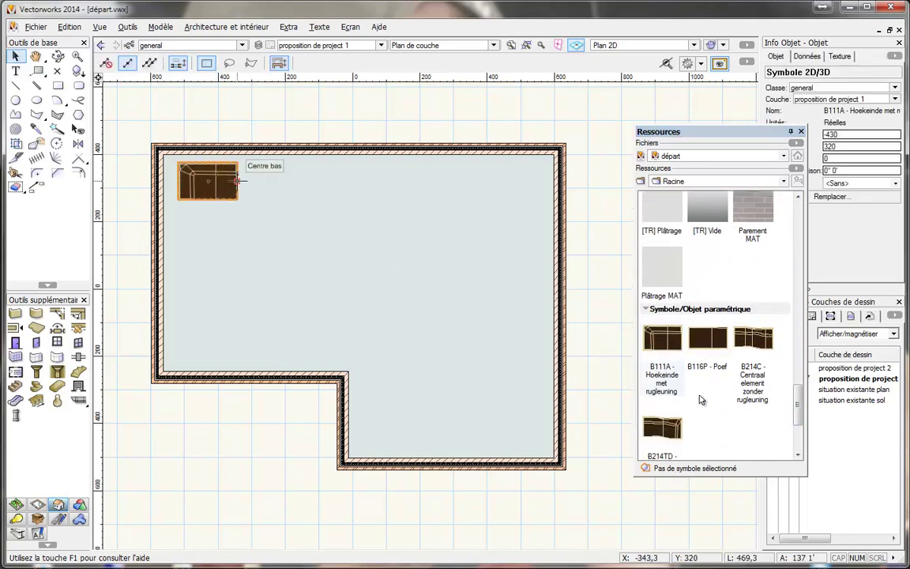
{"action": "left_click", "coordinate": [670, 436]}
{"action": "left_click", "coordinate": [248, 163]}
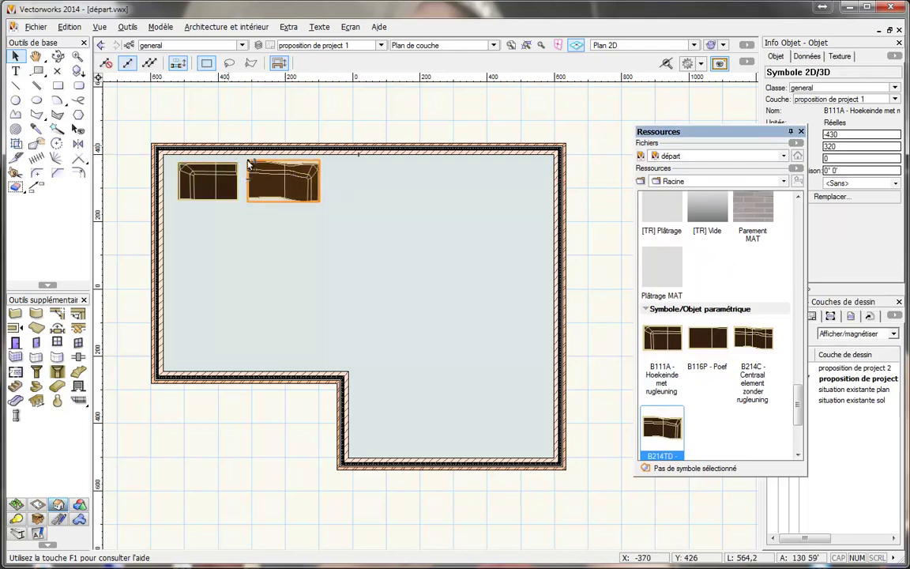
{"action": "scroll", "coordinate": [249, 162], "scroll_direction": "up", "scroll_amount": 2}
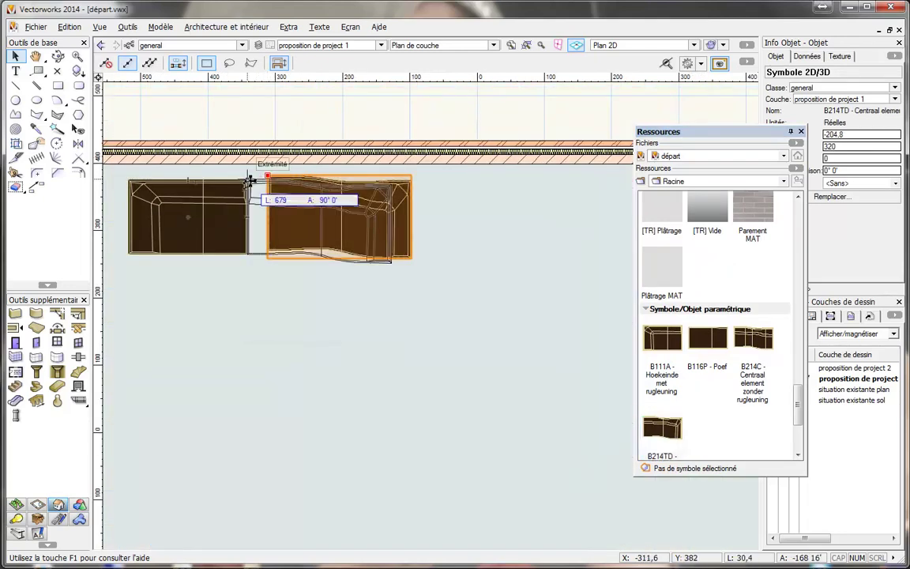
{"action": "mouse_move", "coordinate": [249, 180]}
{"action": "left_mouse_down"}
{"action": "mouse_move", "coordinate": [284, 188]}
{"action": "mouse_move", "coordinate": [275, 167]}
{"action": "left_mouse_up"}
{"action": "scroll", "coordinate": [245, 186], "scroll_direction": "up", "scroll_amount": 2}
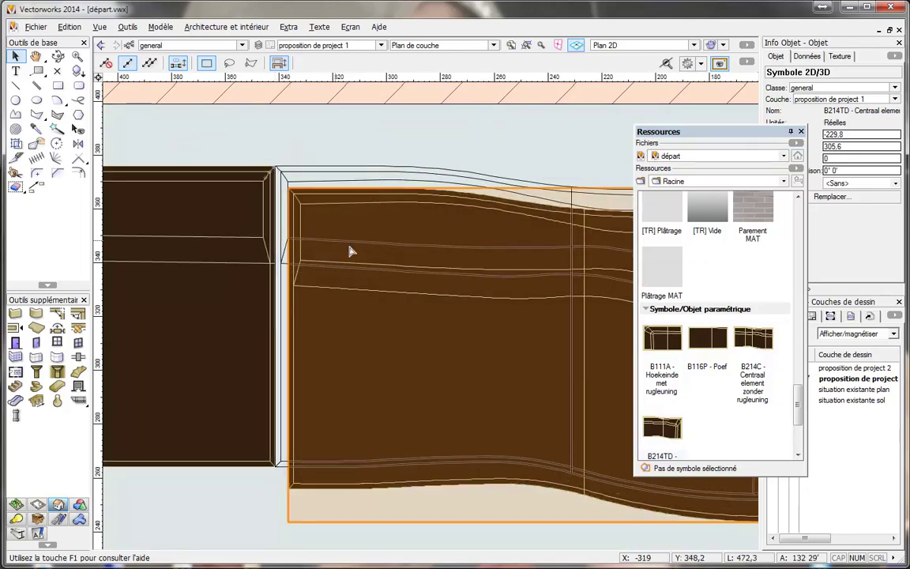
- Copy both sofa elements toward the middle of the room and assign the copies to the proposition de project 2 layer
{"action": "scroll", "coordinate": [335, 240], "scroll_direction": "down", "scroll_amount": 3}
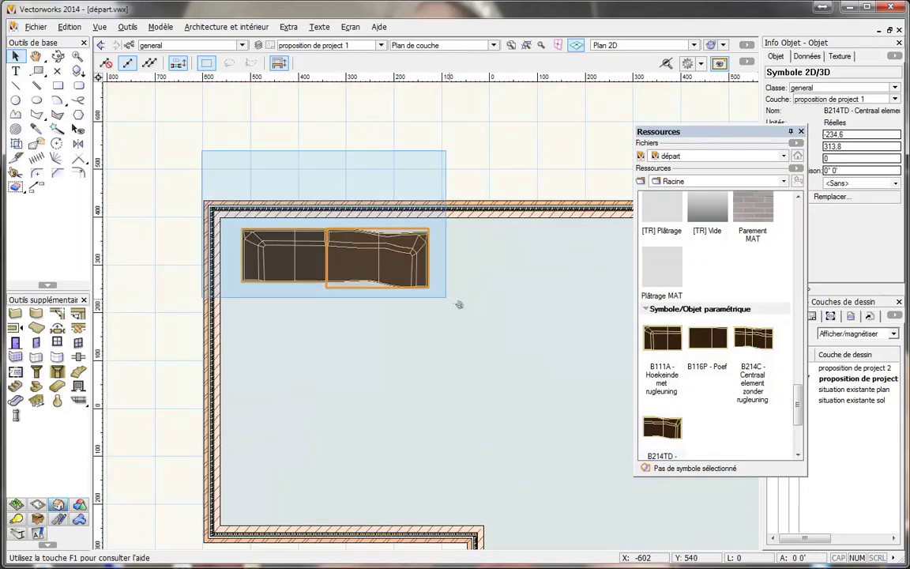
{"action": "key", "text": "ctrl+a"}
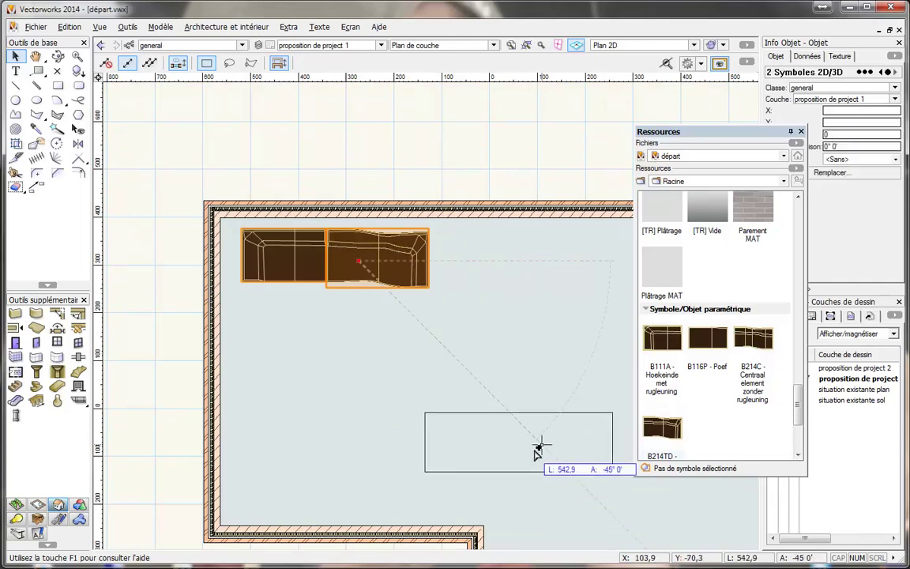
{"action": "left_click_drag", "start_coordinate": [537, 450], "coordinate": [537, 450]}
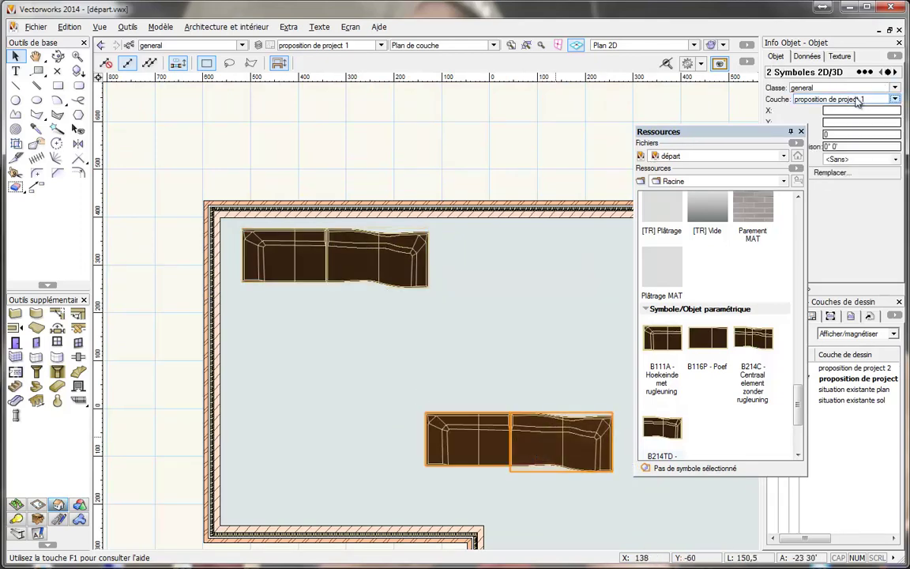
{"action": "left_click", "coordinate": [893, 98]}
{"action": "left_click", "coordinate": [847, 308]}
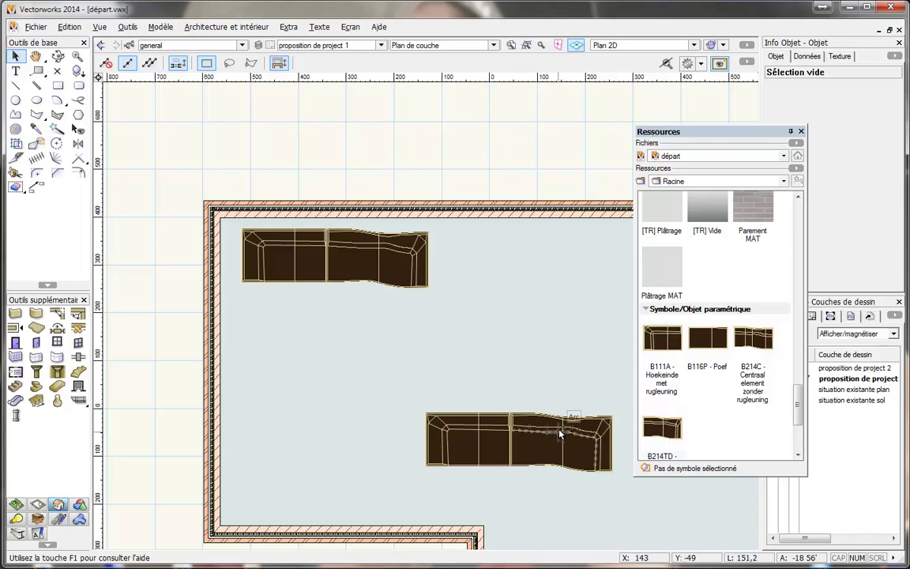
- Make proposition de project 2 the active layer and close the resource palette
{"action": "left_click", "coordinate": [325, 45]}
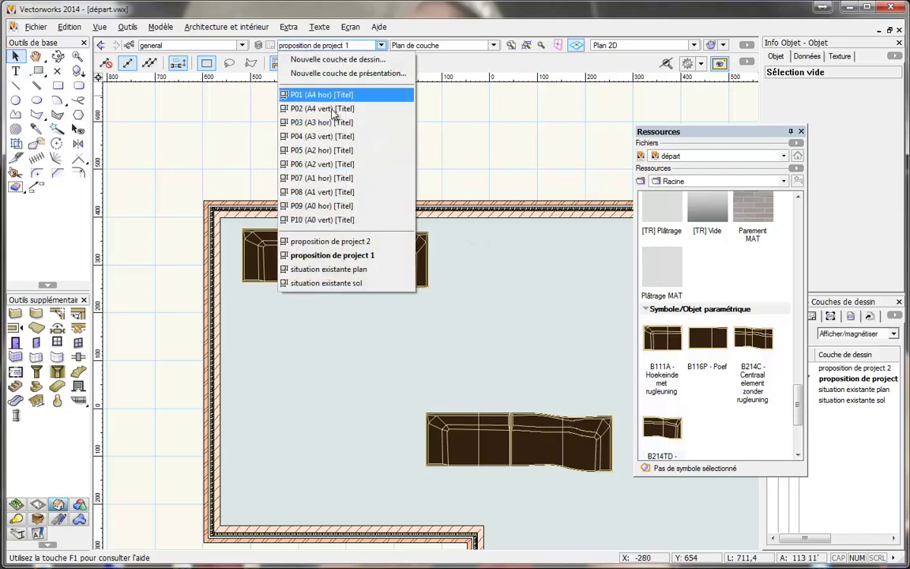
{"action": "left_click", "coordinate": [362, 247]}
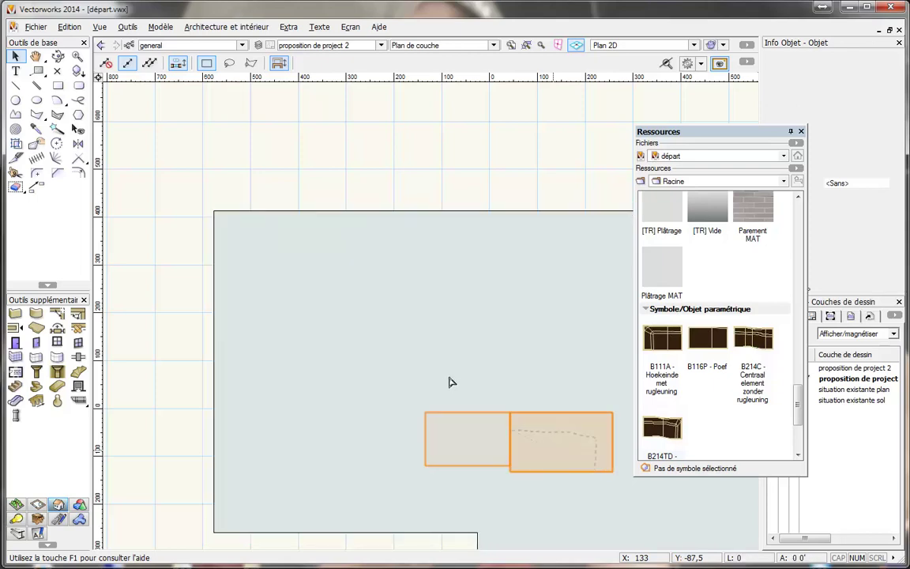
{"action": "left_click", "coordinate": [801, 131]}
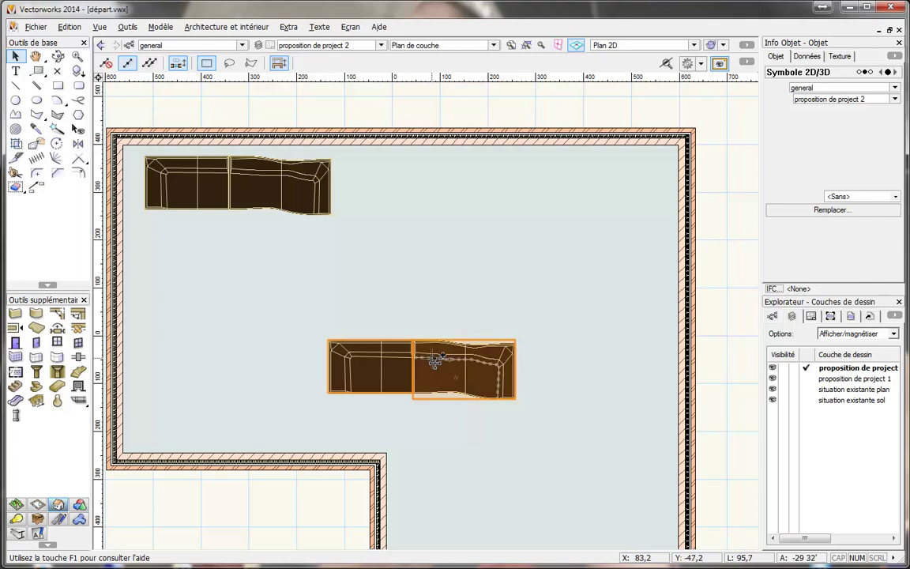
- Rotate the two copied sofa elements to an angle of -90° and move them near the east wall of the room
{"action": "left_click", "coordinate": [431, 370], "text": "shift"}
{"action": "key", "text": "ctrl+l"}
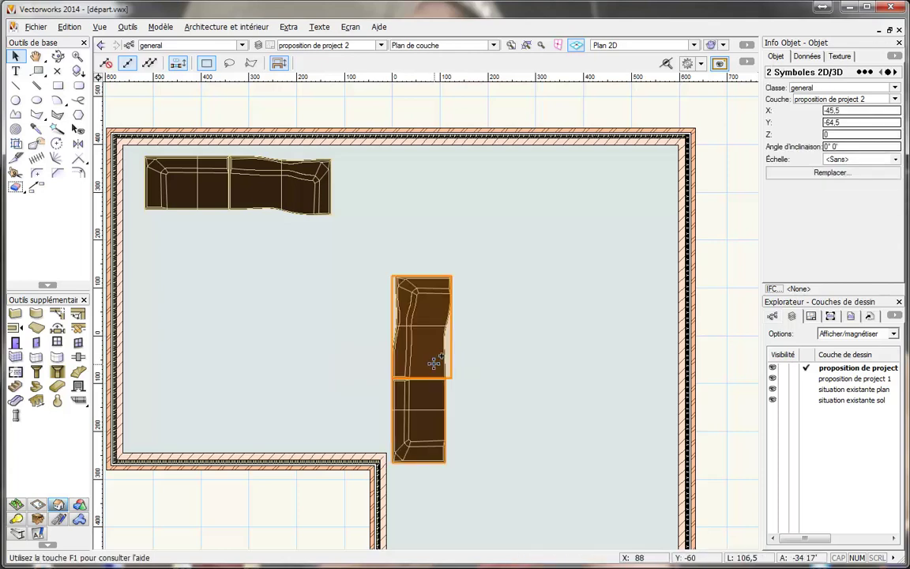
{"action": "key", "text": "ctrl+l"}
{"action": "key", "text": "ctrl+l"}
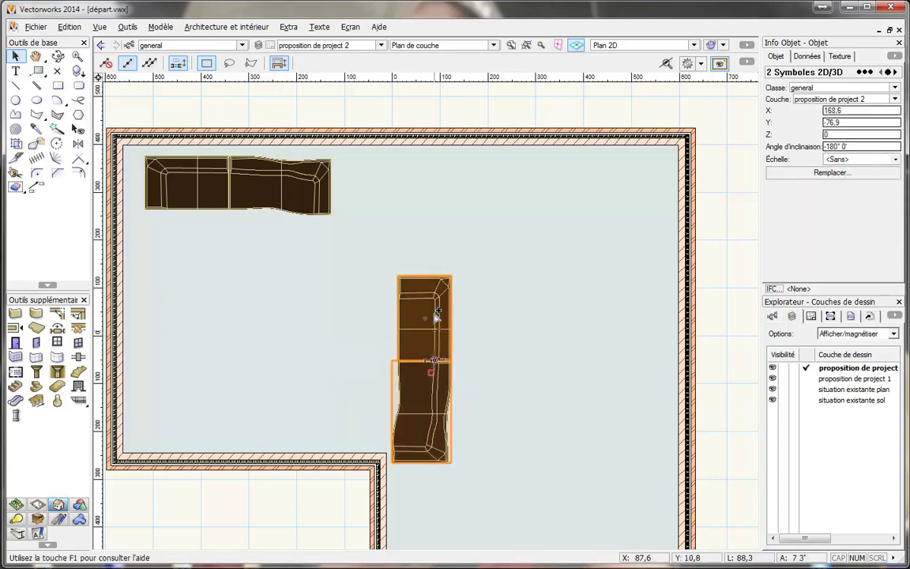
{"action": "left_click_drag", "start_coordinate": [436, 317], "coordinate": [629, 221]}
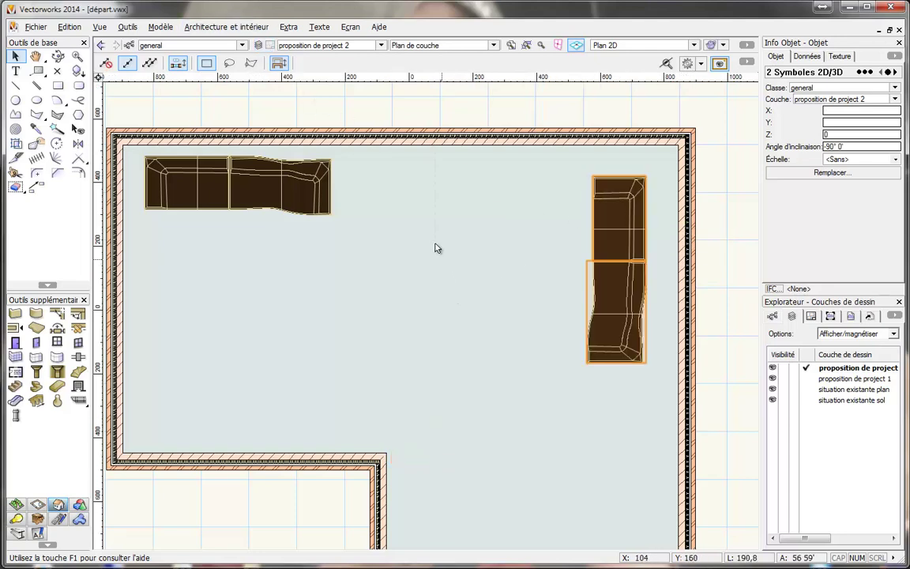
{"action": "scroll", "coordinate": [434, 248], "scroll_direction": "down", "scroll_amount": 1}
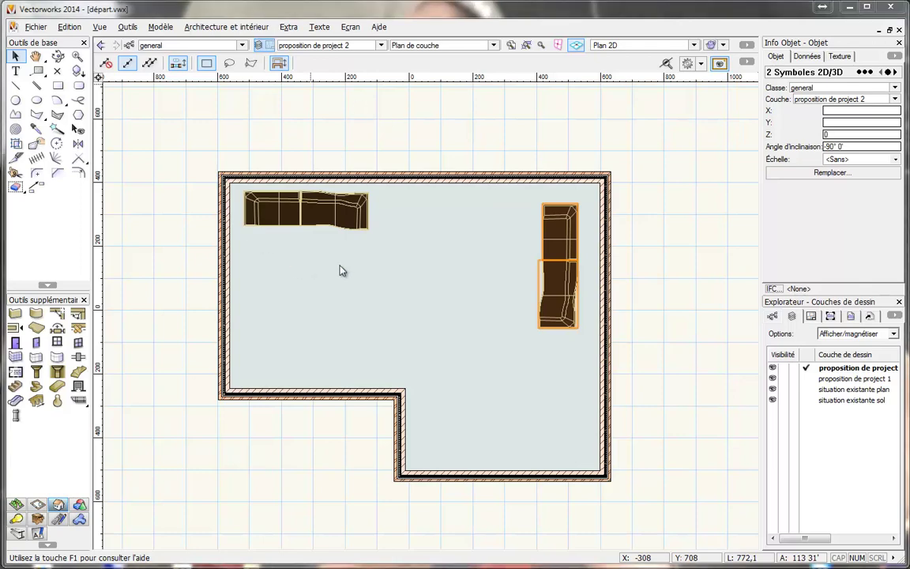
- In the layer organisation settings, hide proposition de project 1, grey out proposition de project 2 and activate situation existante plan
{"action": "key", "text": "ctrl+shift+o"}
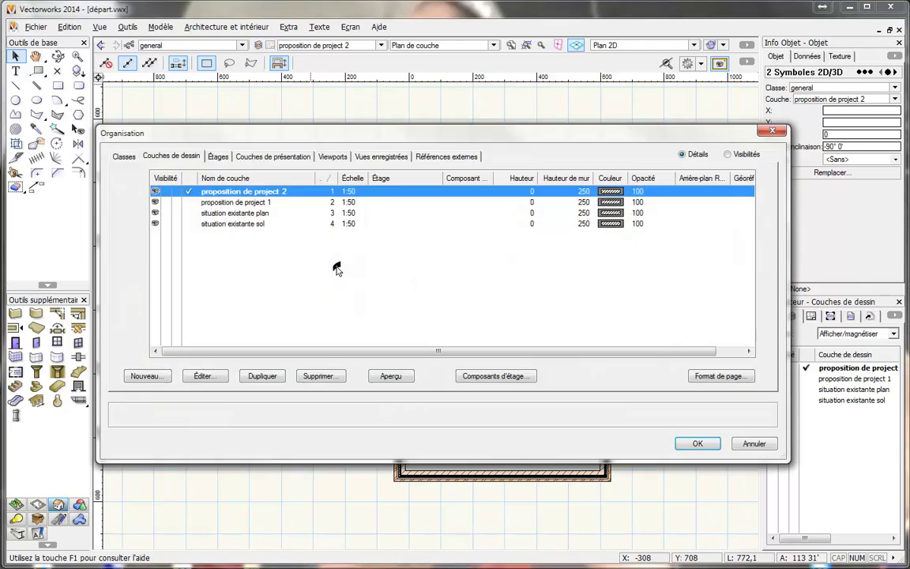
{"action": "left_click", "coordinate": [165, 203]}
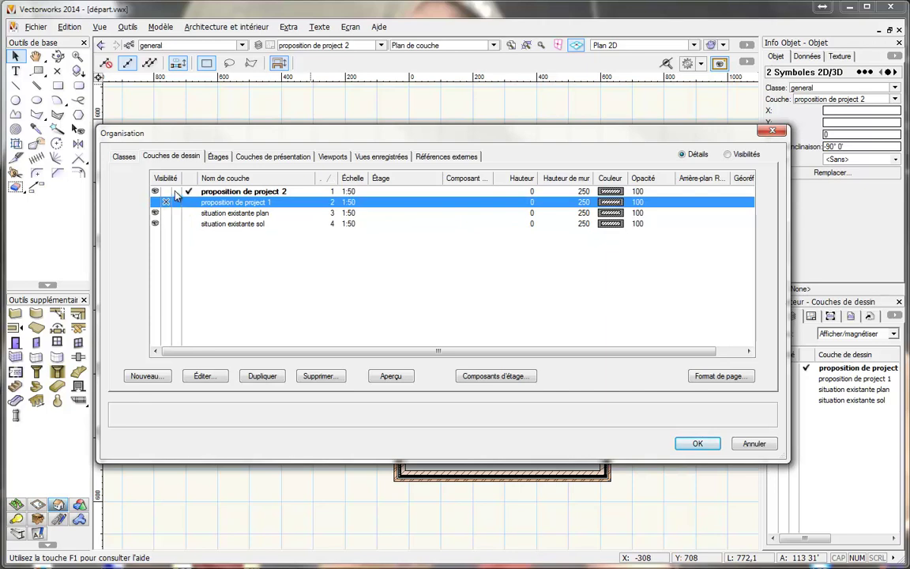
{"action": "left_click", "coordinate": [165, 202]}
{"action": "left_click", "coordinate": [189, 213]}
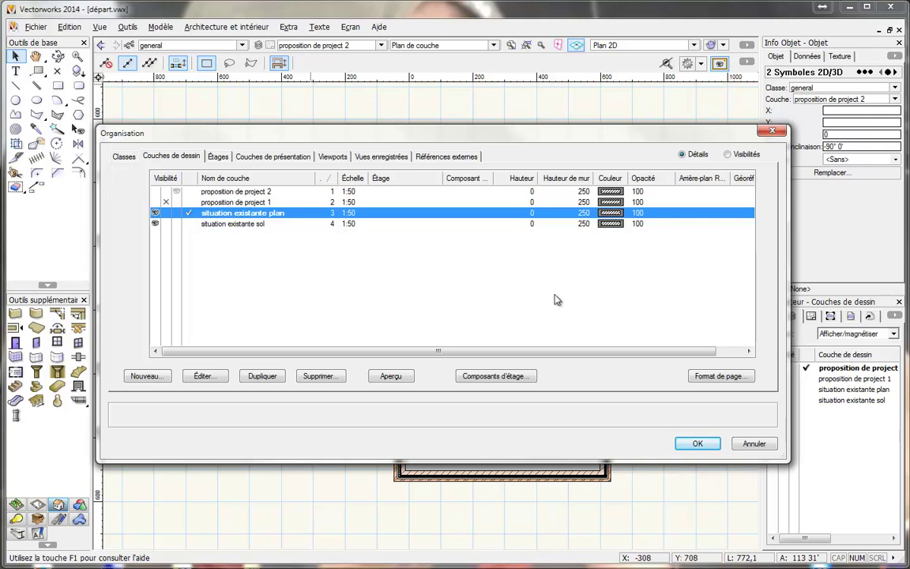
{"action": "left_click", "coordinate": [699, 444]}
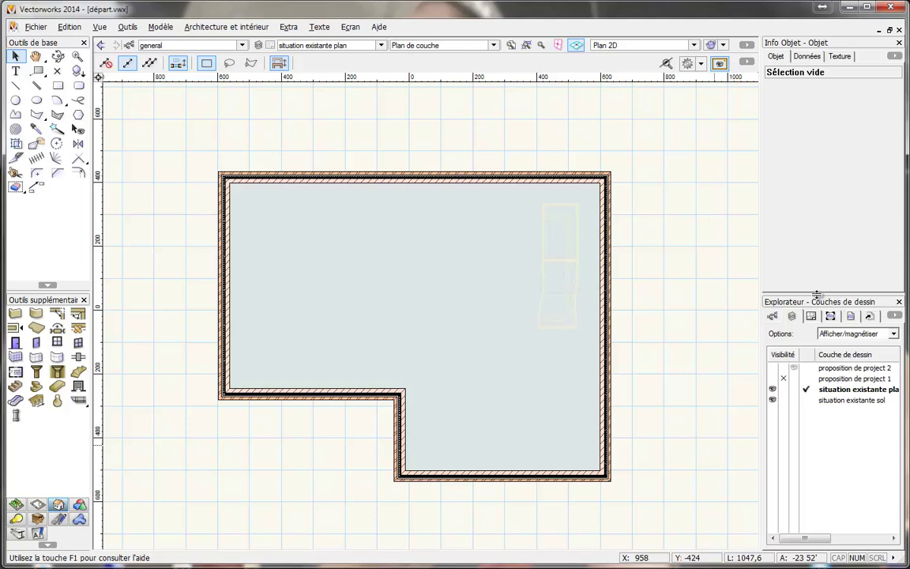
- Show the proposition de project 1 layer and hide proposition de project 2 from the drawing layer list
{"action": "left_click", "coordinate": [772, 316]}
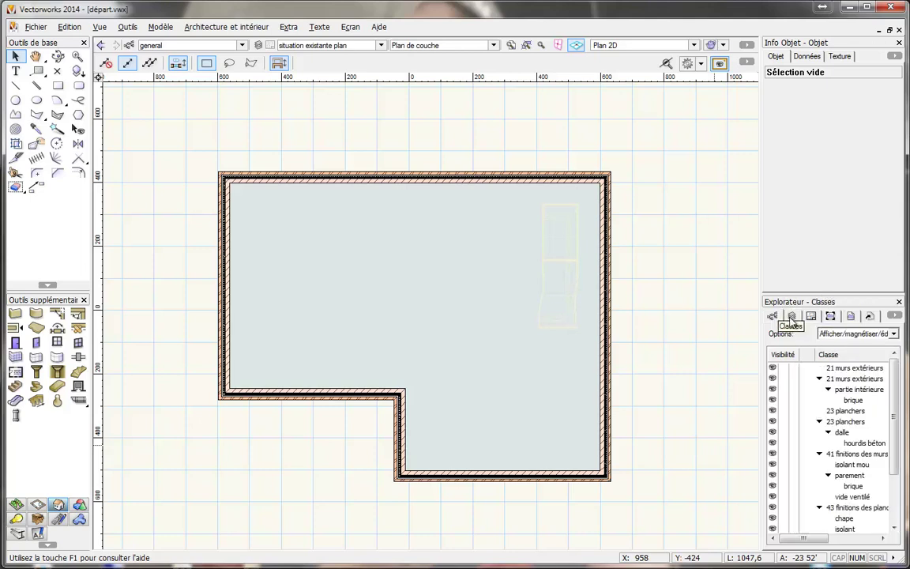
{"action": "left_click", "coordinate": [792, 316]}
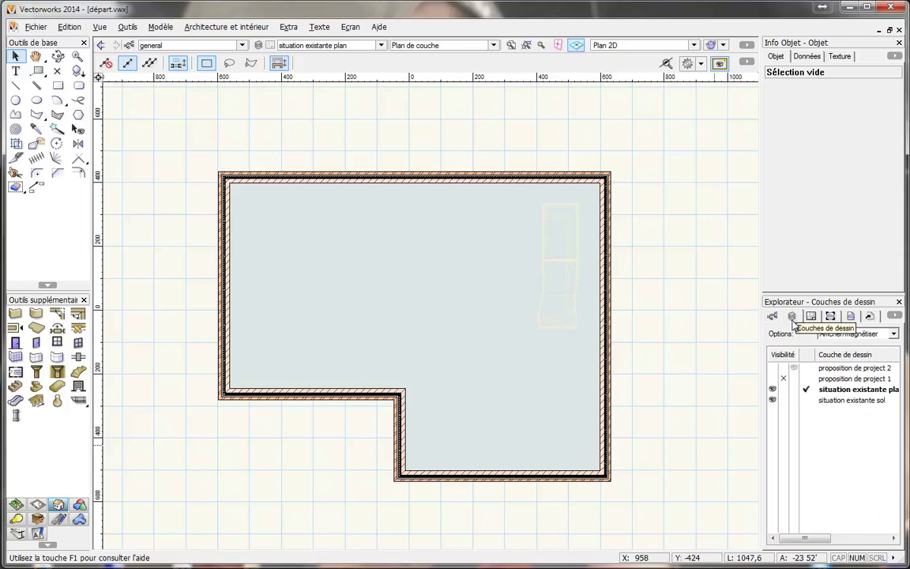
{"action": "left_click", "coordinate": [783, 378]}
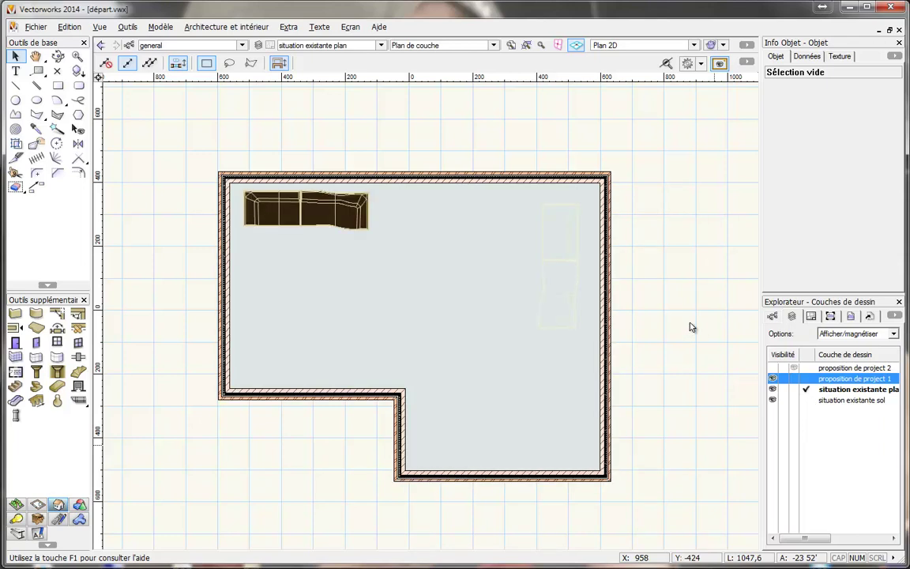
{"action": "key", "text": "ctrl+shift+Up"}
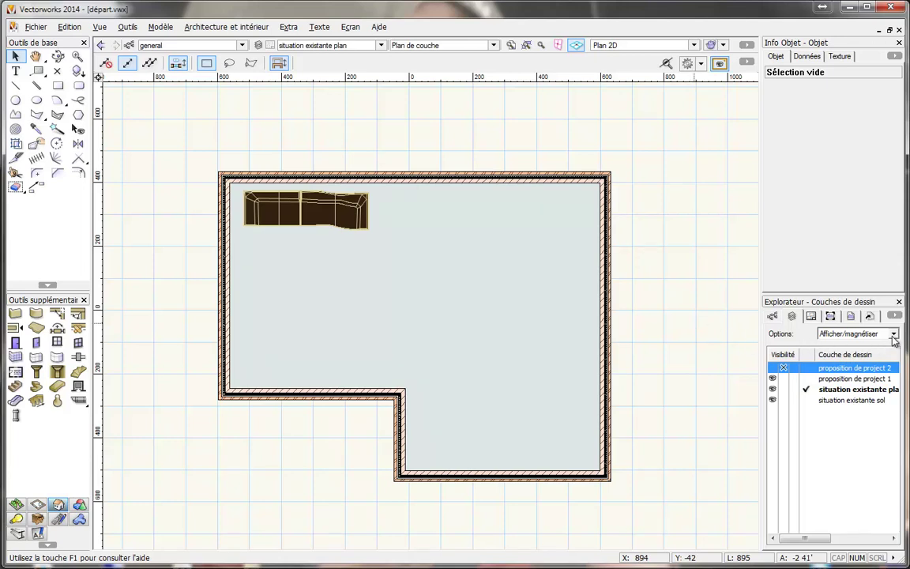
- Try the layer option Uniquement active, followed by Afficher/magnétiser/éditer
{"action": "left_click", "coordinate": [893, 334]}
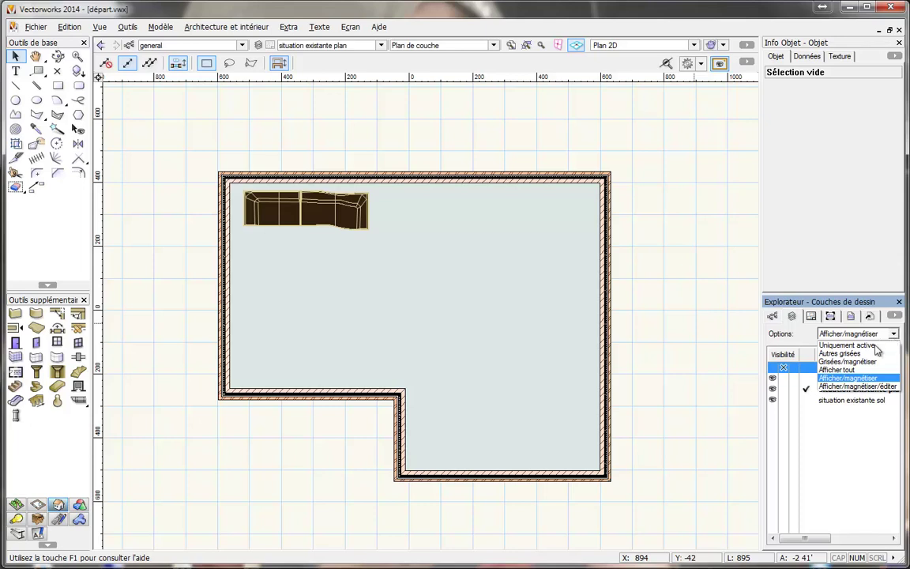
{"action": "left_click", "coordinate": [893, 345]}
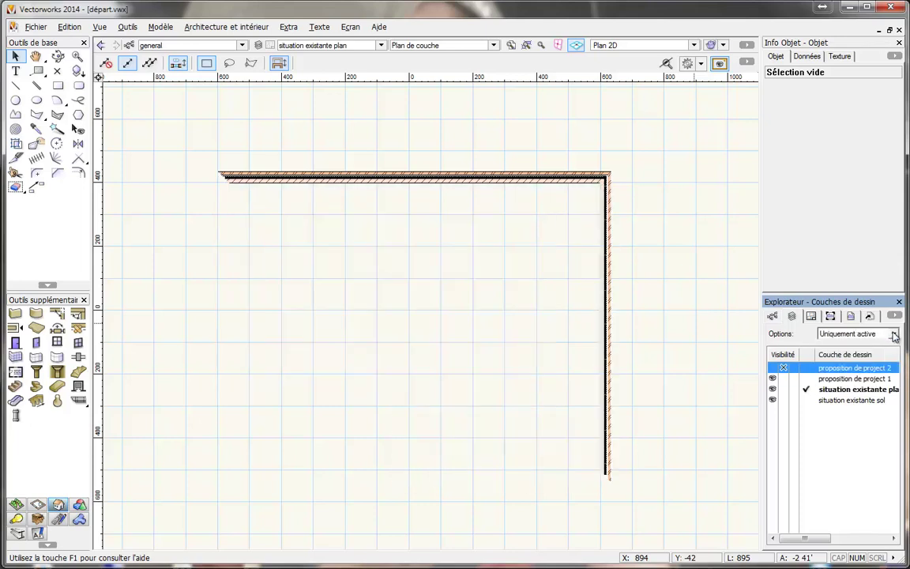
{"action": "left_click", "coordinate": [894, 334]}
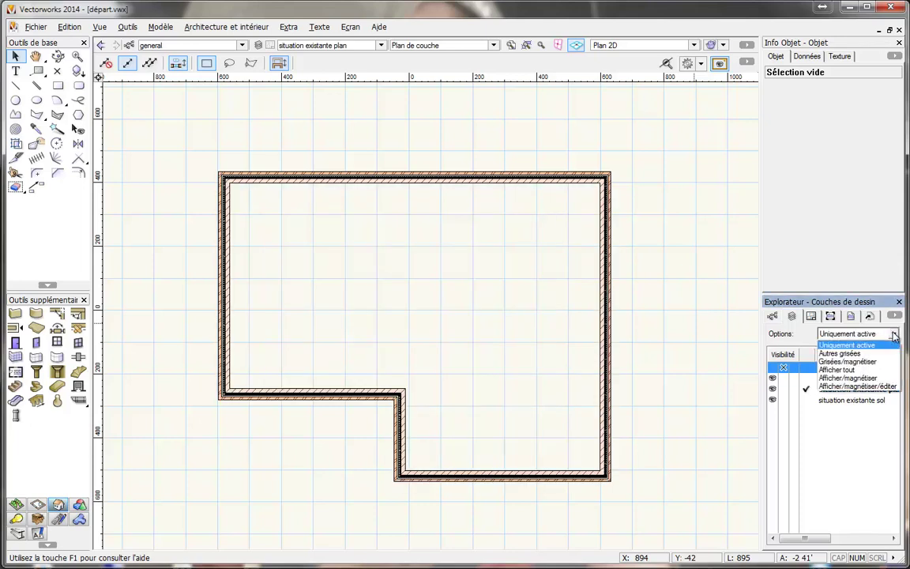
{"action": "left_click", "coordinate": [878, 387]}
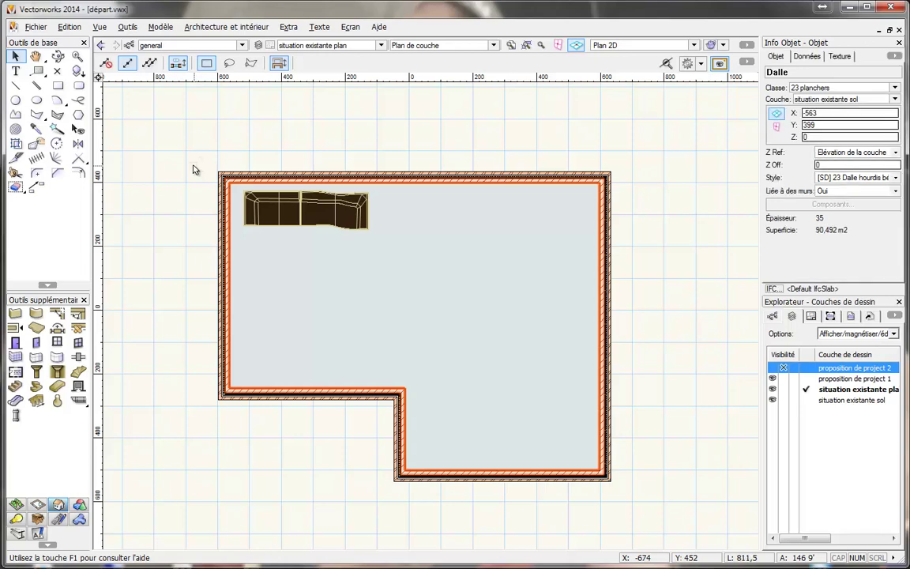
- Set the layer option to Afficher/magnétiser and make proposition de project 1 the active layer
{"action": "left_click", "coordinate": [98, 27]}
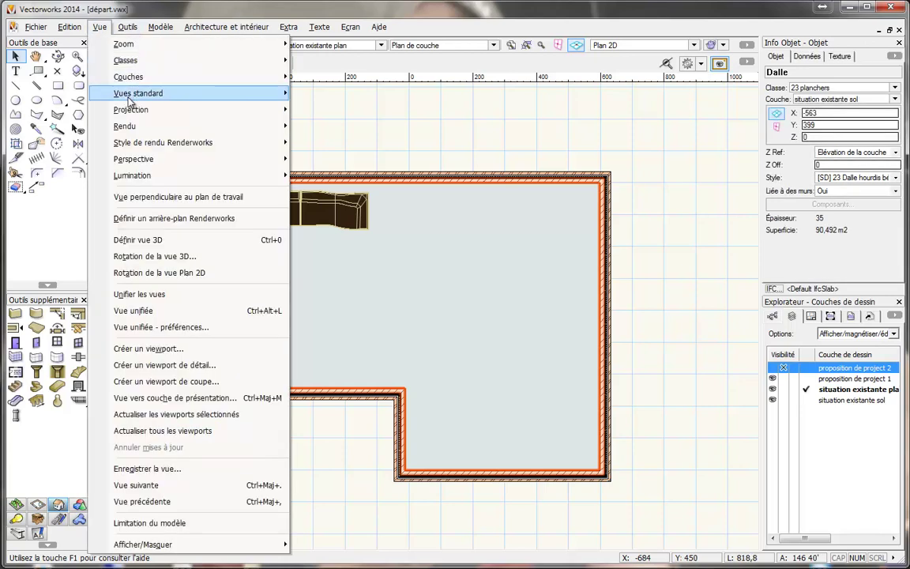
{"action": "mouse_move", "coordinate": [135, 79]}
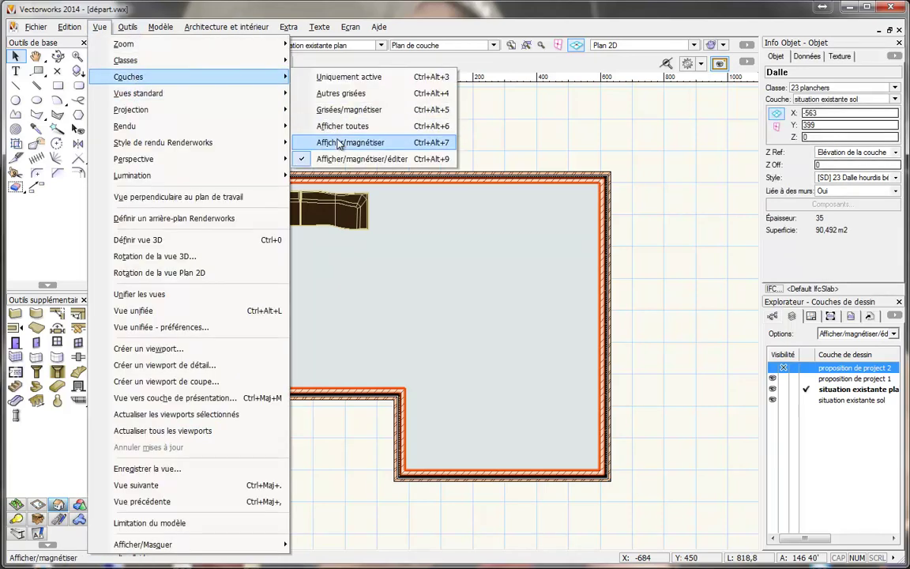
{"action": "left_click", "coordinate": [356, 157]}
{"action": "left_click", "coordinate": [678, 227]}
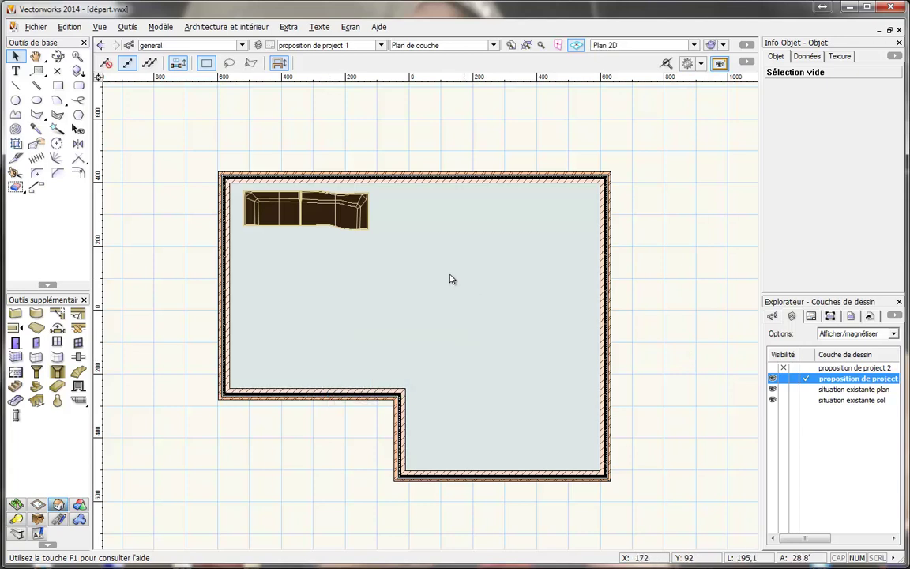
- Select both sofa elements near the room's northwest corner with a selection window
{"action": "left_click_drag", "start_coordinate": [668, 420], "coordinate": [611, 388]}
{"action": "left_click_drag", "start_coordinate": [194, 117], "coordinate": [416, 296]}
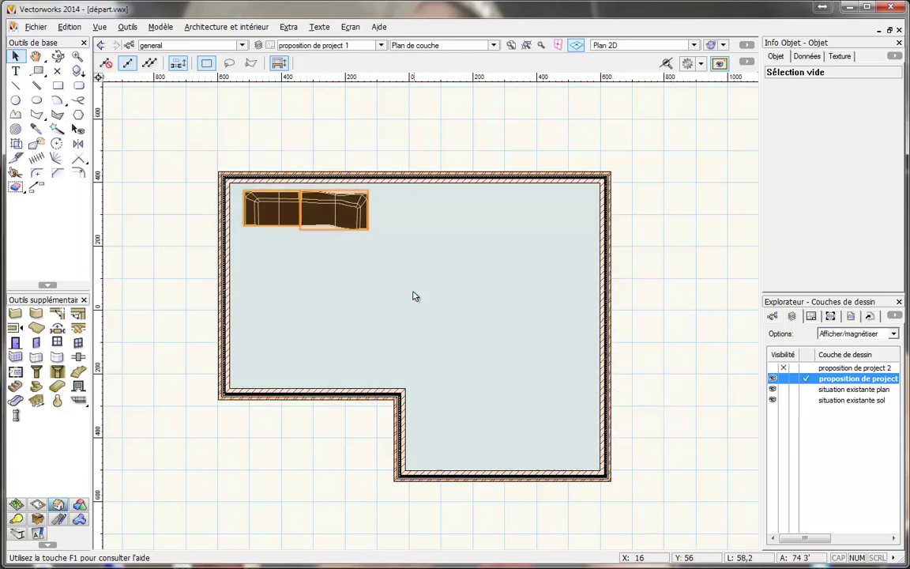